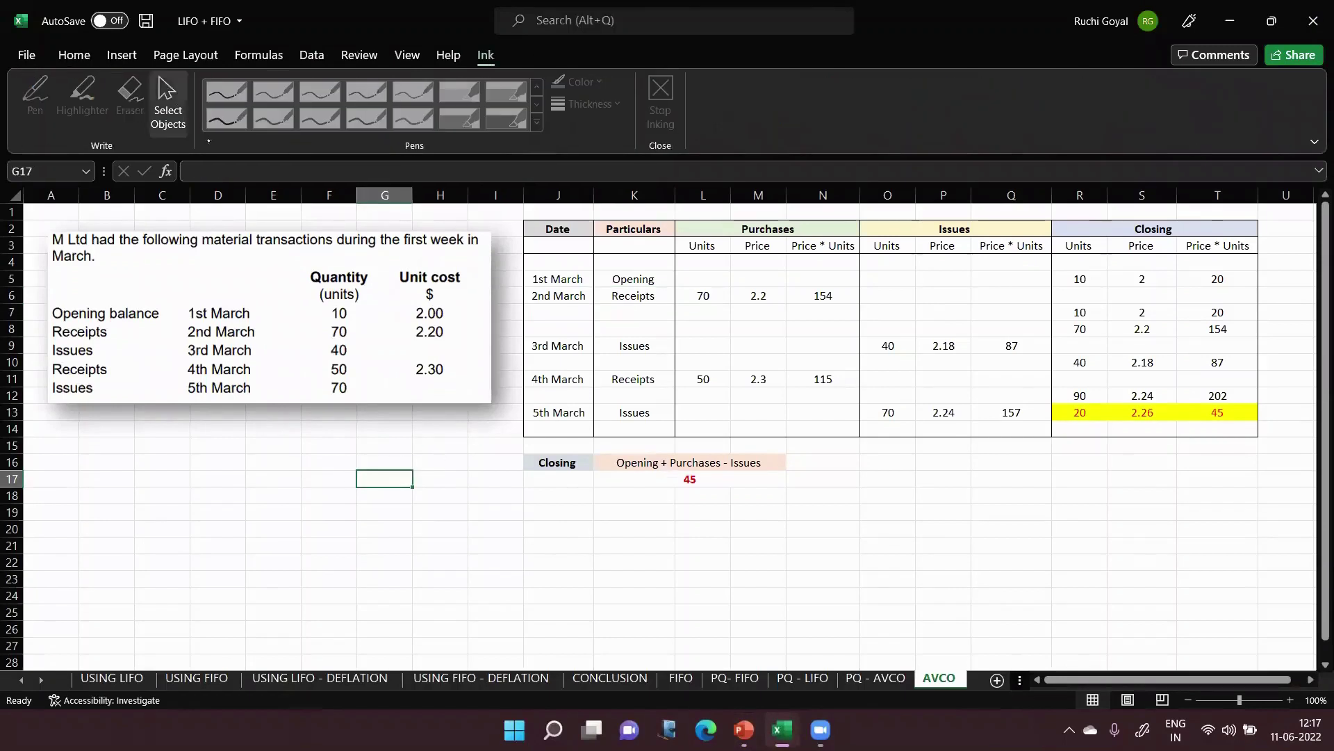
pyautogui.click(296, 531)
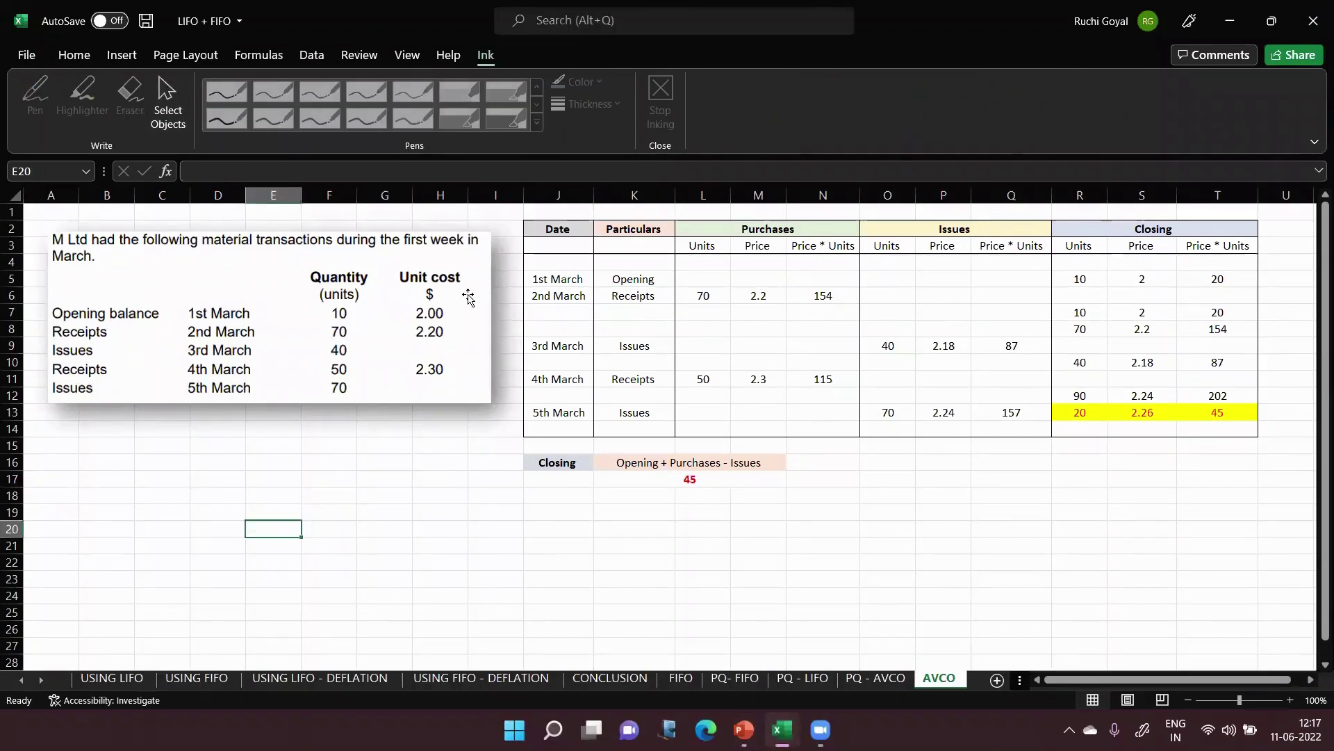
pyautogui.click(299, 326)
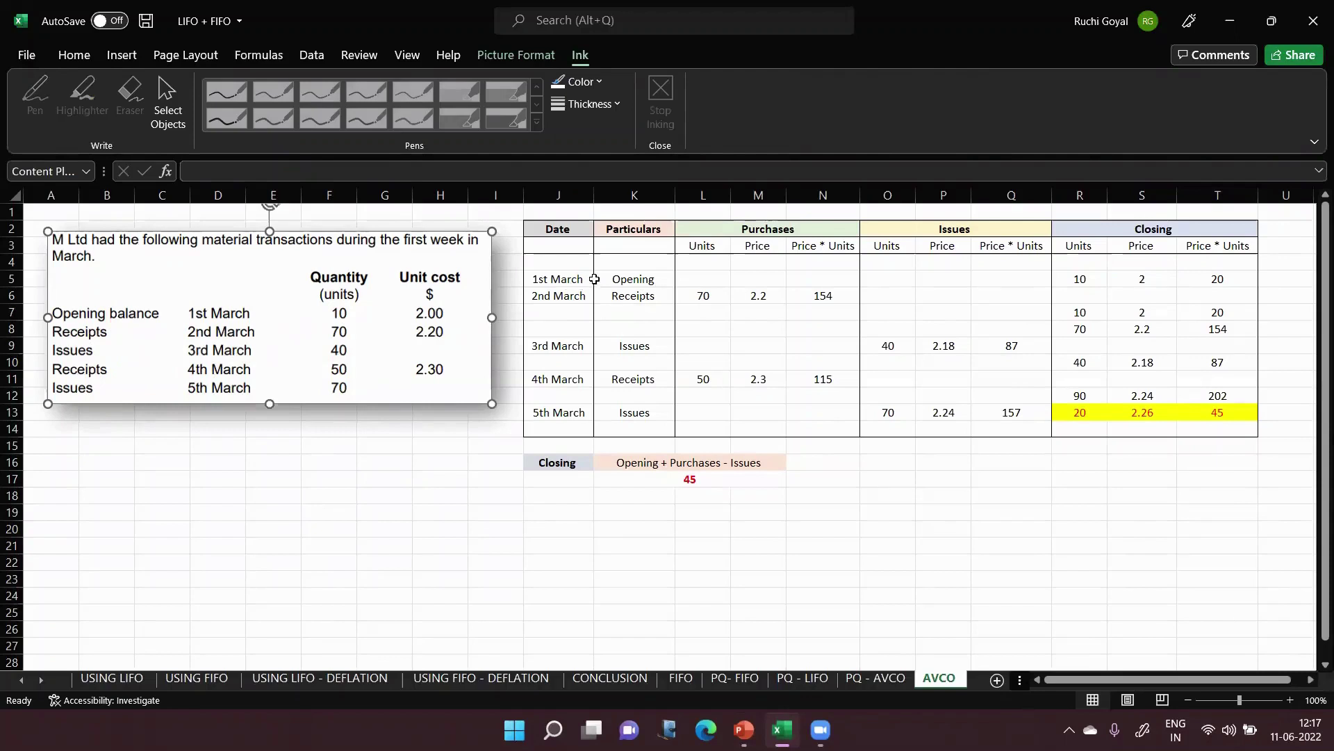
pyautogui.click(572, 276)
pyautogui.click(644, 280)
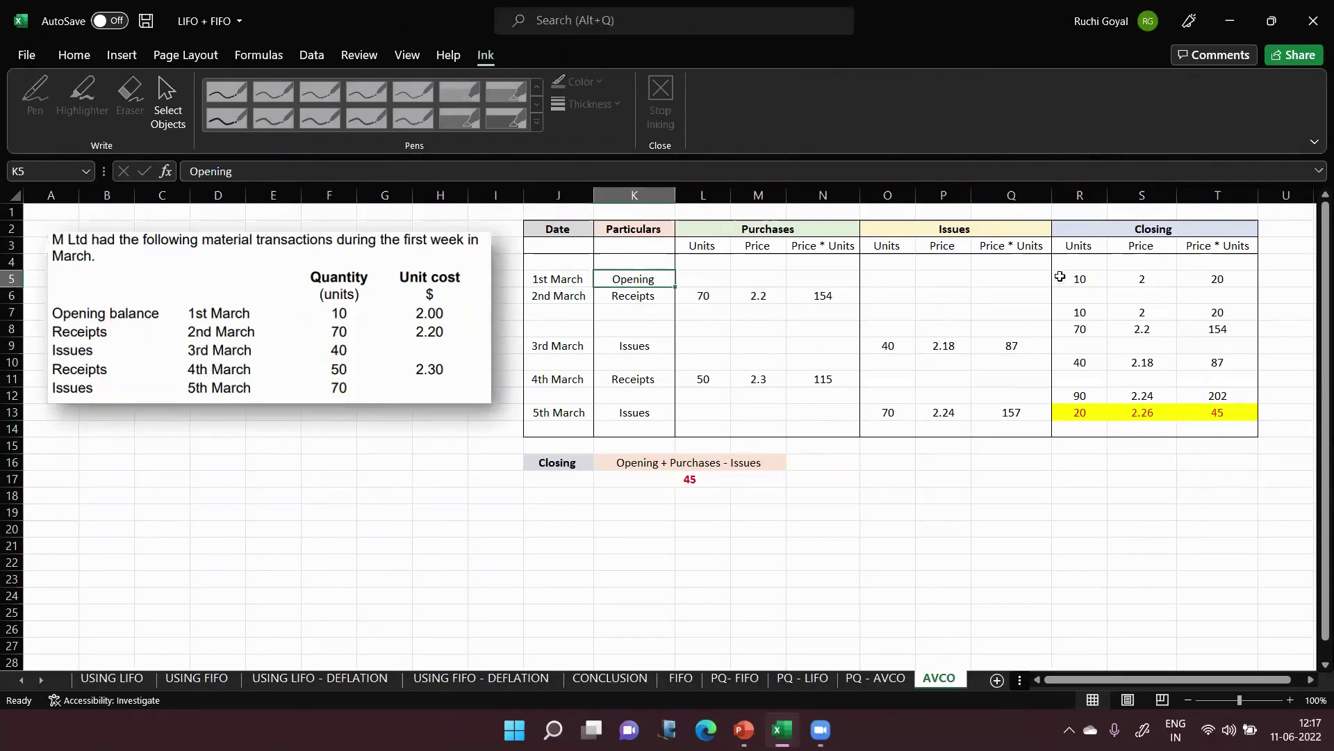
pyautogui.click(1095, 279)
pyautogui.press('Right')
pyautogui.press('Right')
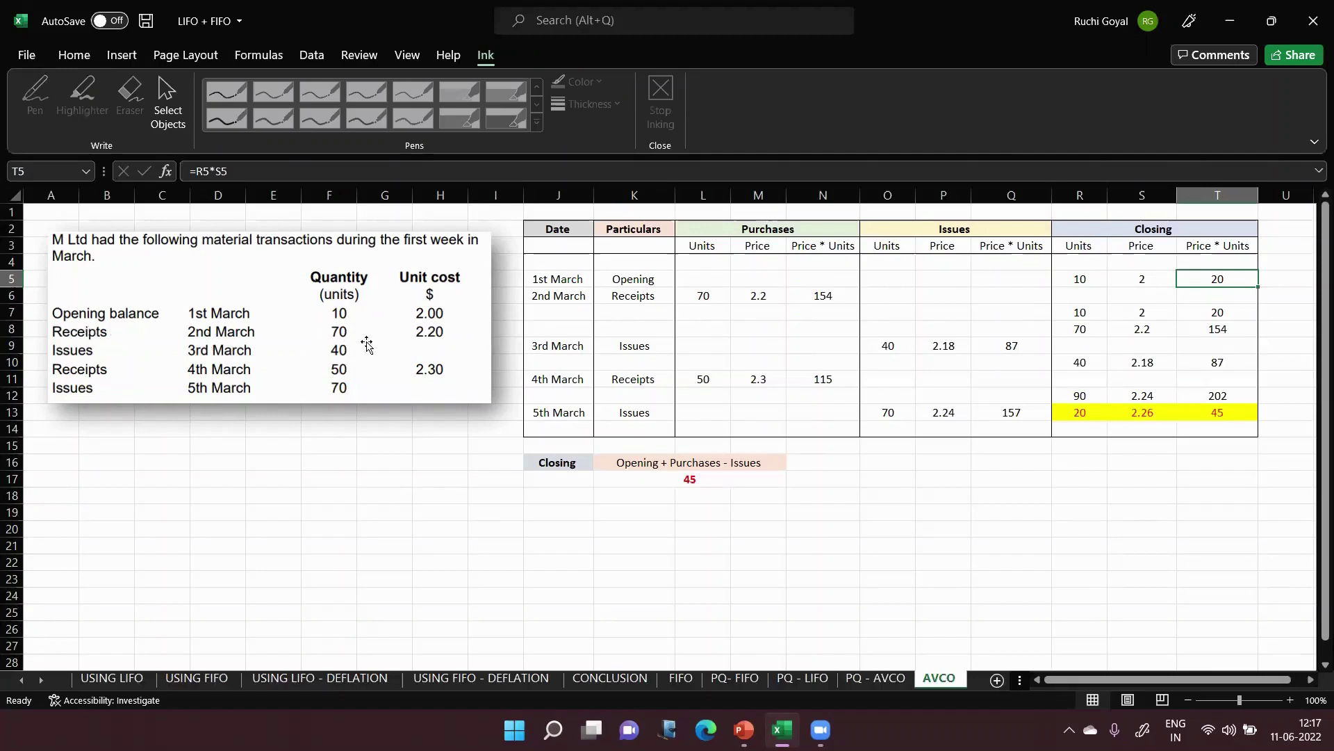
pyautogui.click(702, 296)
pyautogui.click(751, 296)
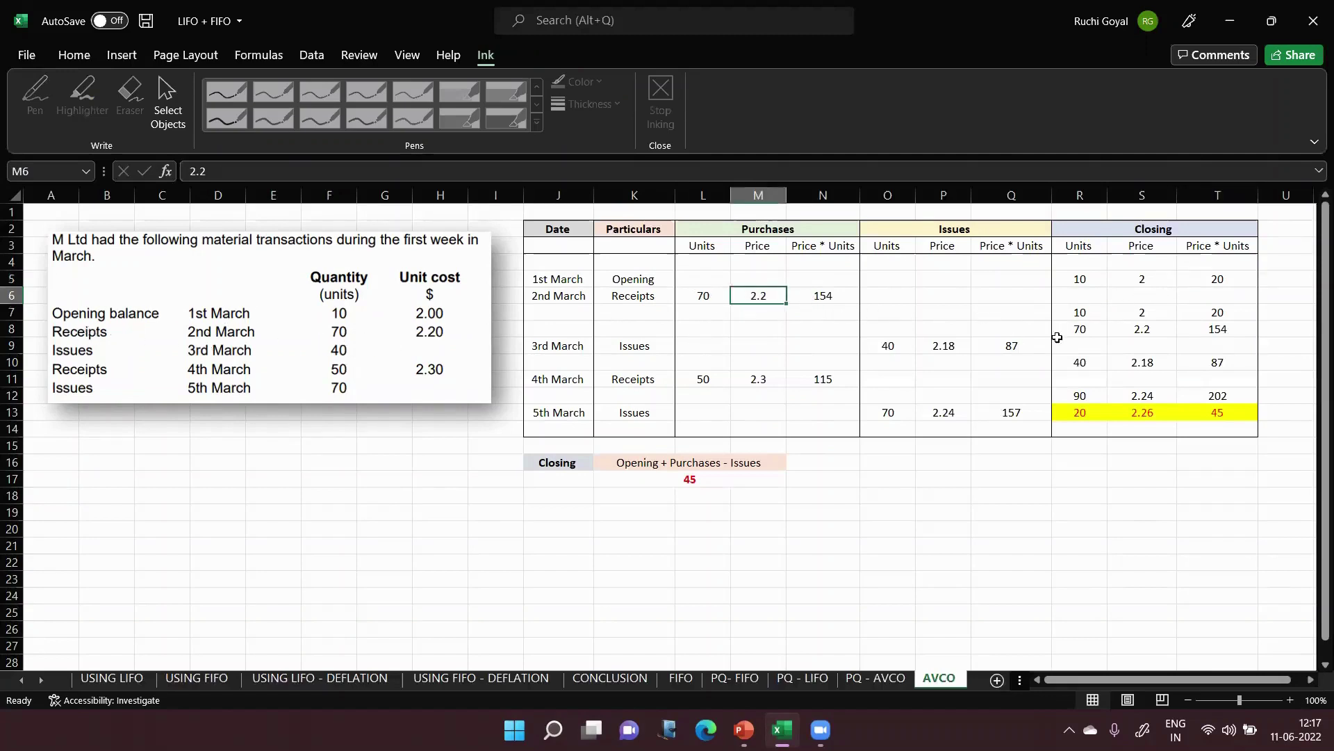
pyautogui.click(1079, 313)
pyautogui.click(1185, 329)
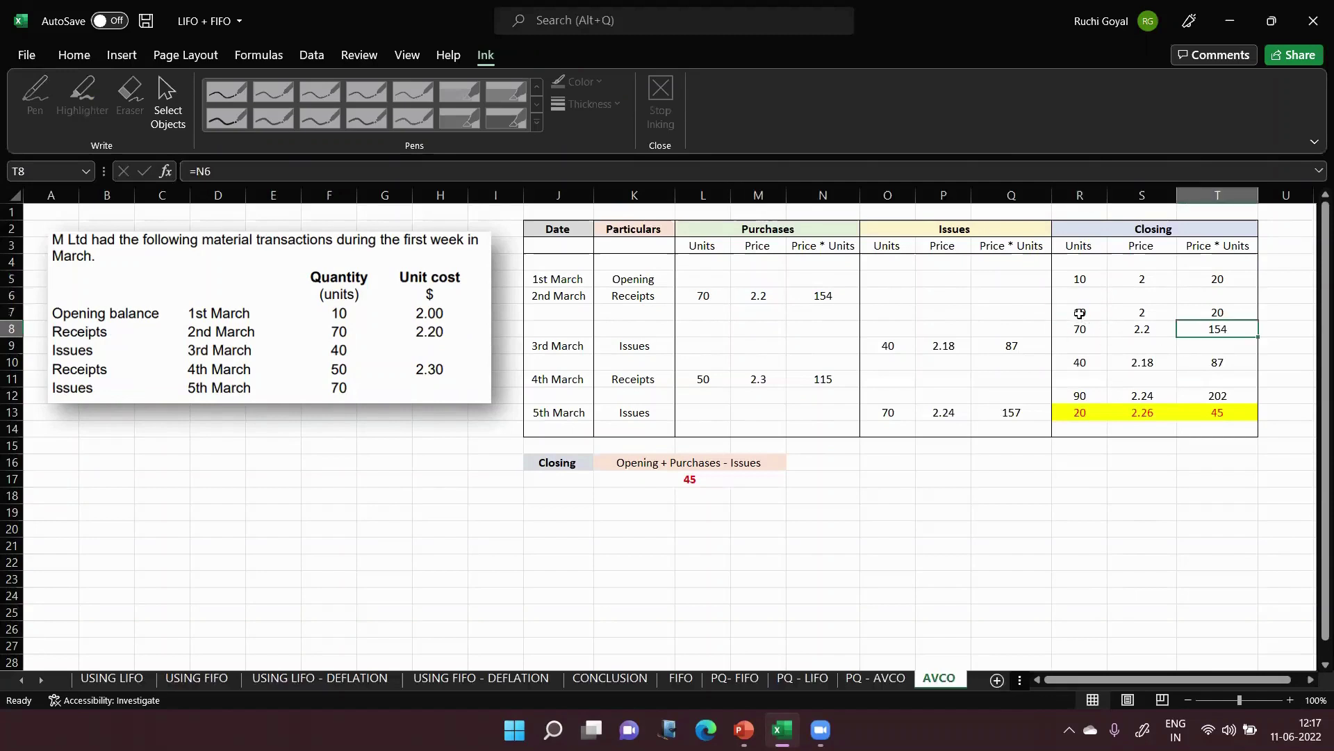
pyautogui.click(1079, 313)
pyautogui.click(1221, 331)
pyautogui.click(214, 361)
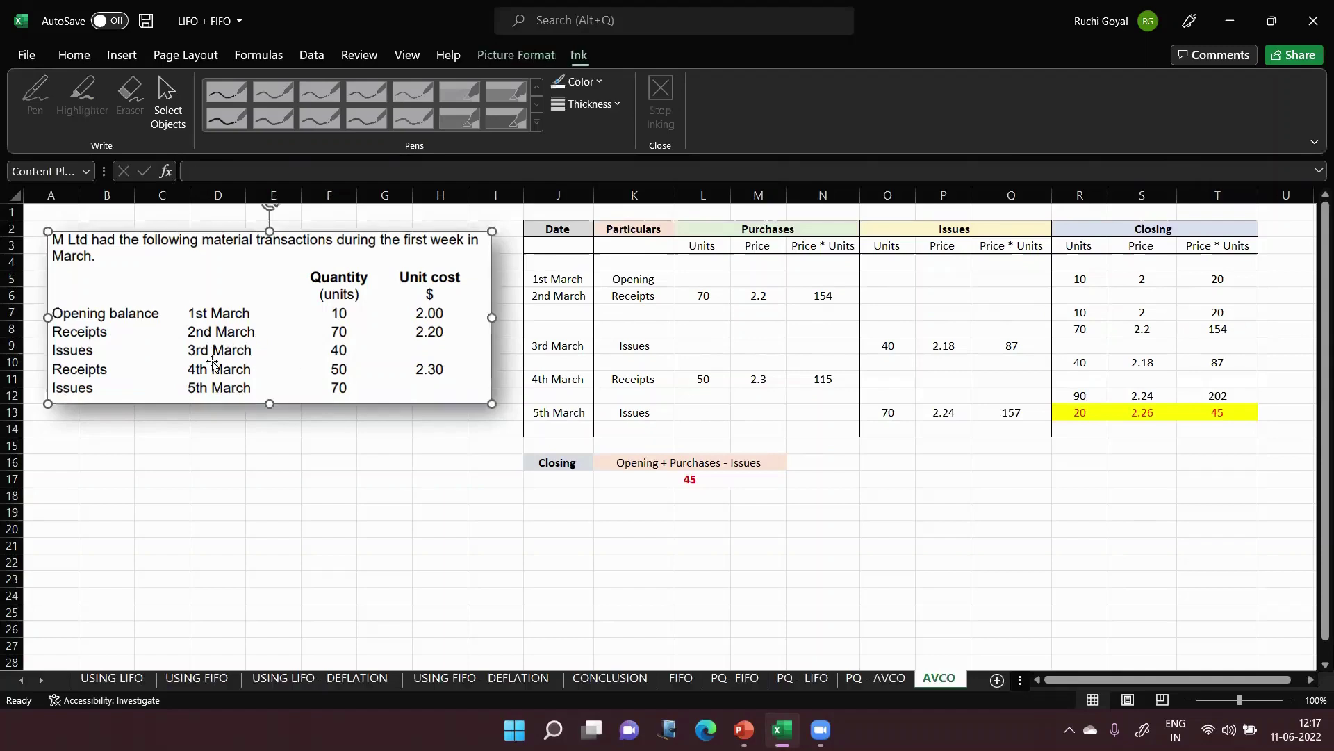
pyautogui.click(185, 440)
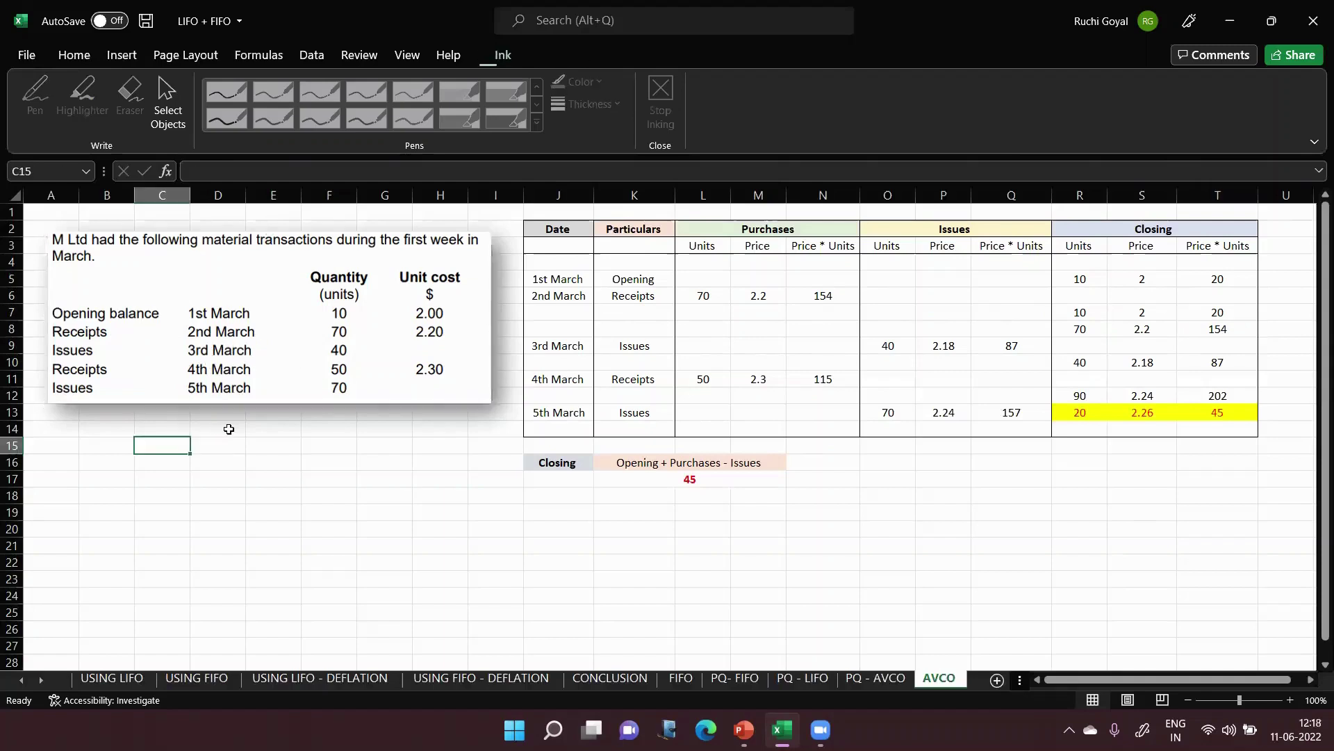
pyautogui.click(325, 382)
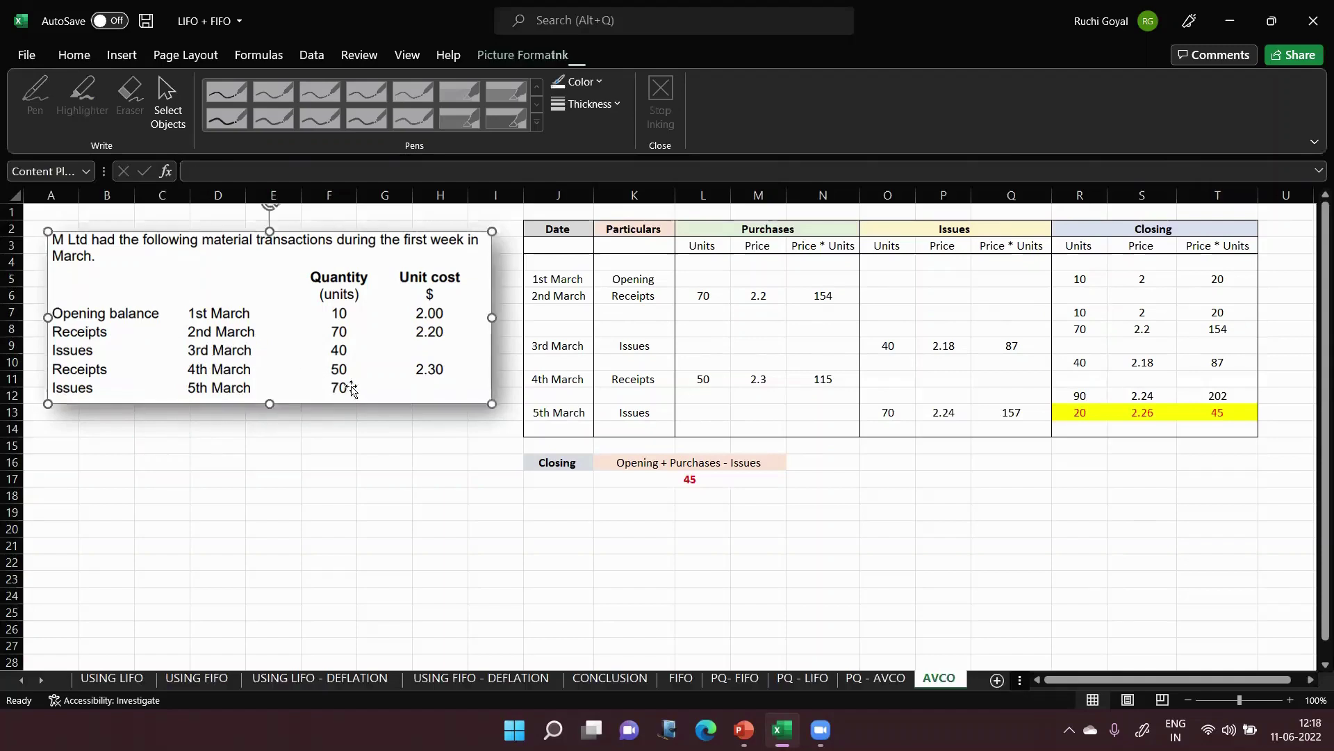
pyautogui.click(888, 345)
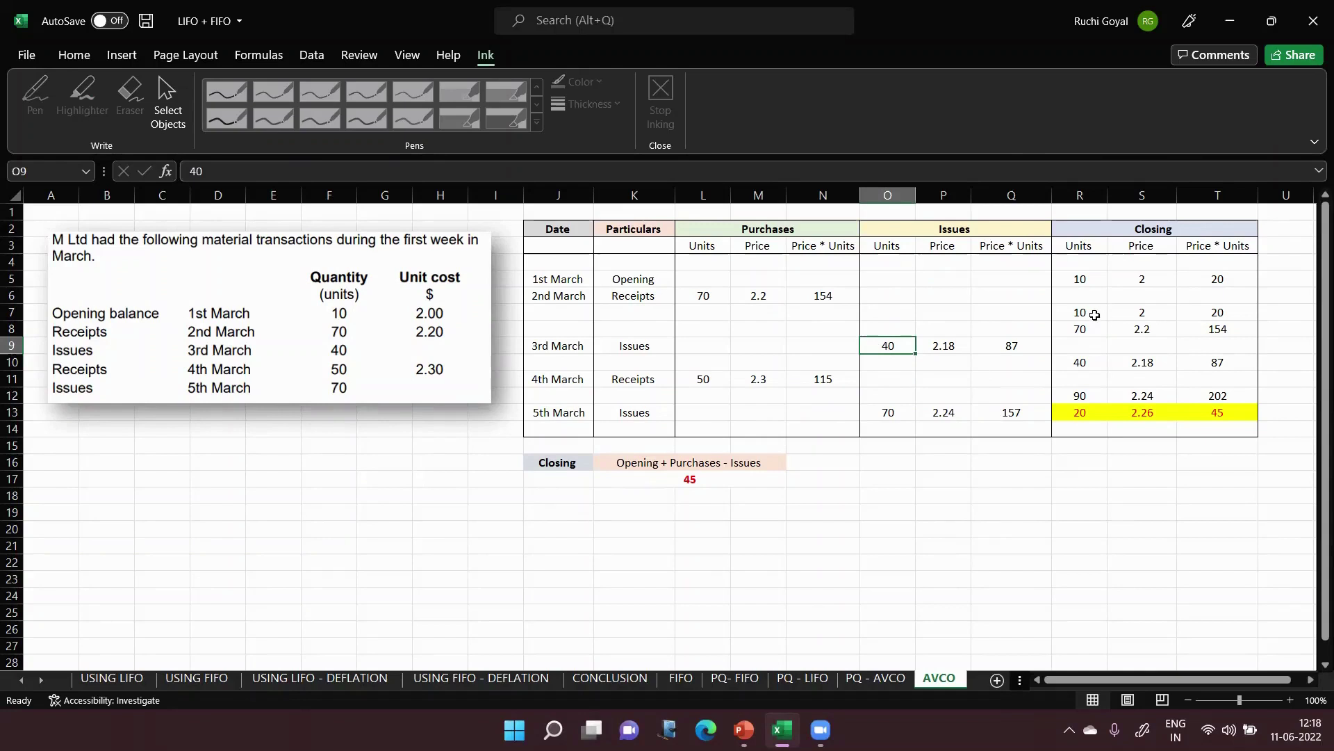
# - Check the closing-units and issue-value formulas, then colour the 3rd March issue price 2.18 red
pyautogui.click(1075, 329)
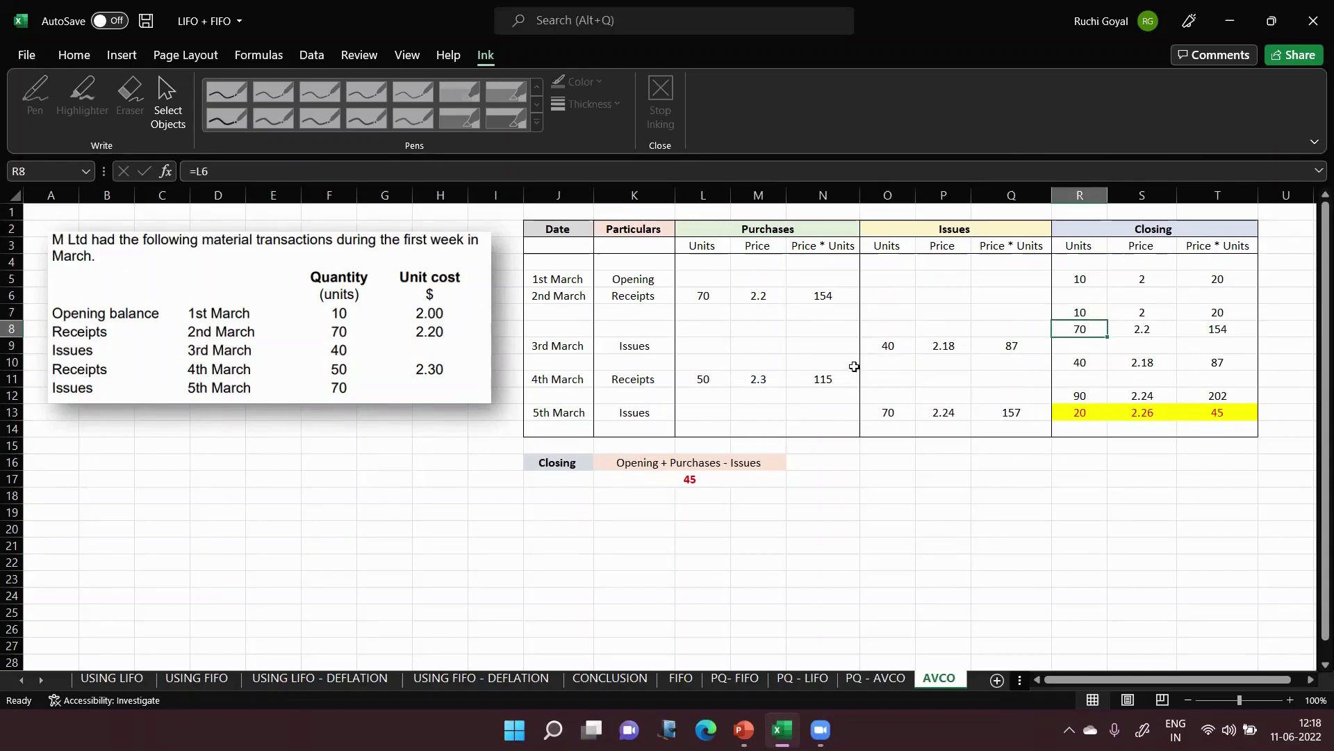
pyautogui.click(987, 350)
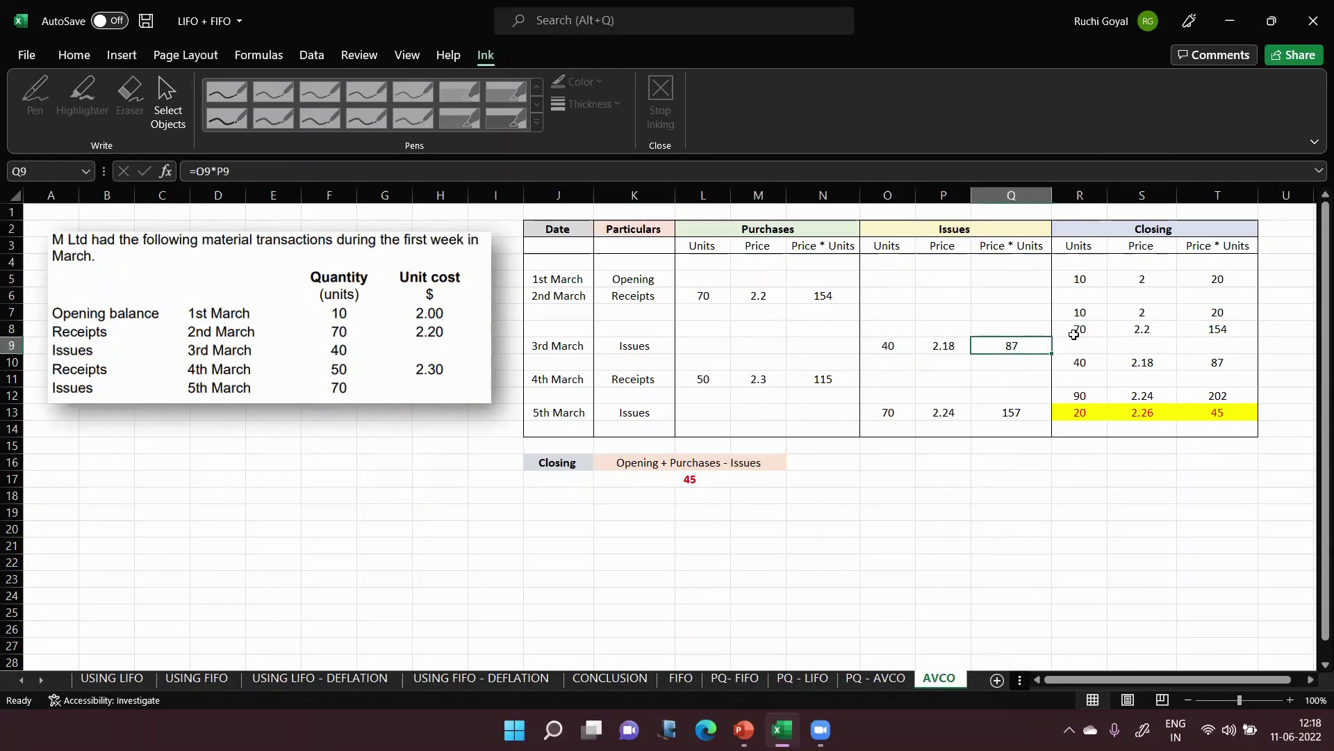
pyautogui.click(941, 347)
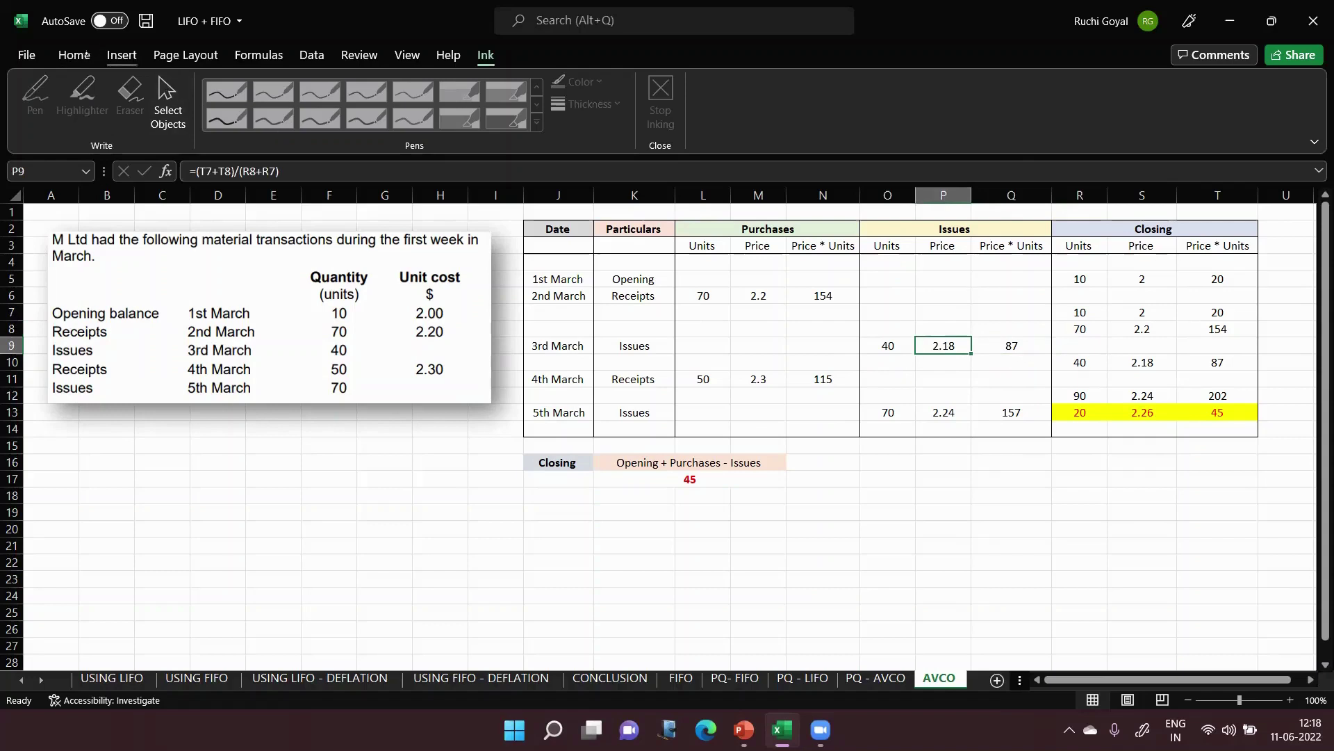
pyautogui.click(73, 54)
pyautogui.click(378, 115)
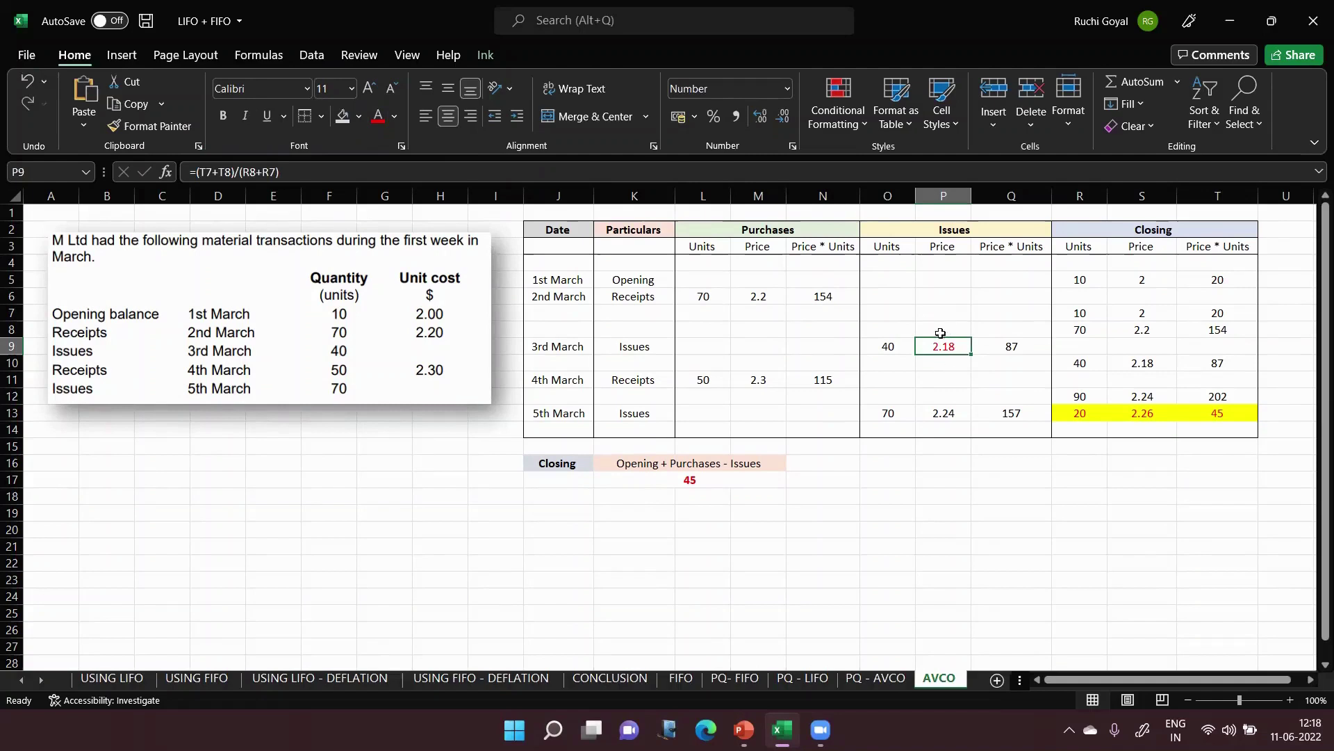
pyautogui.click(923, 381)
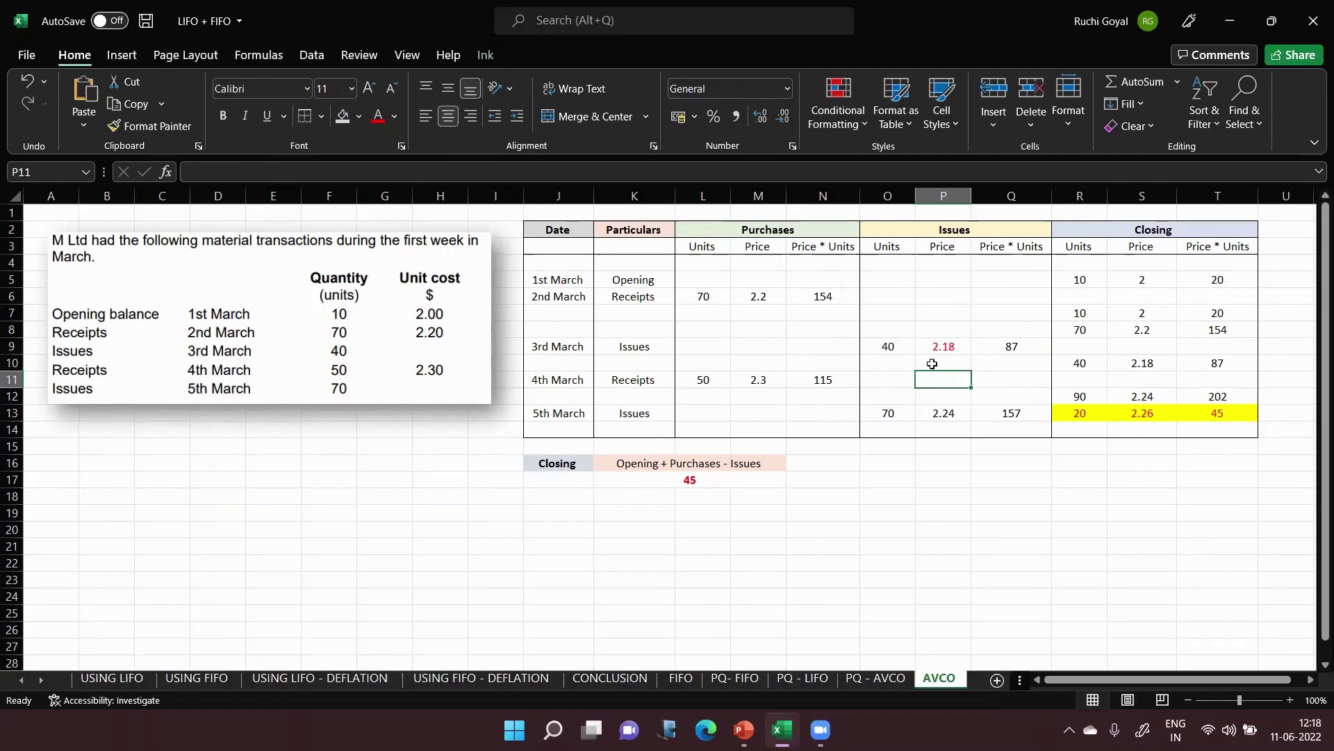
pyautogui.click(954, 349)
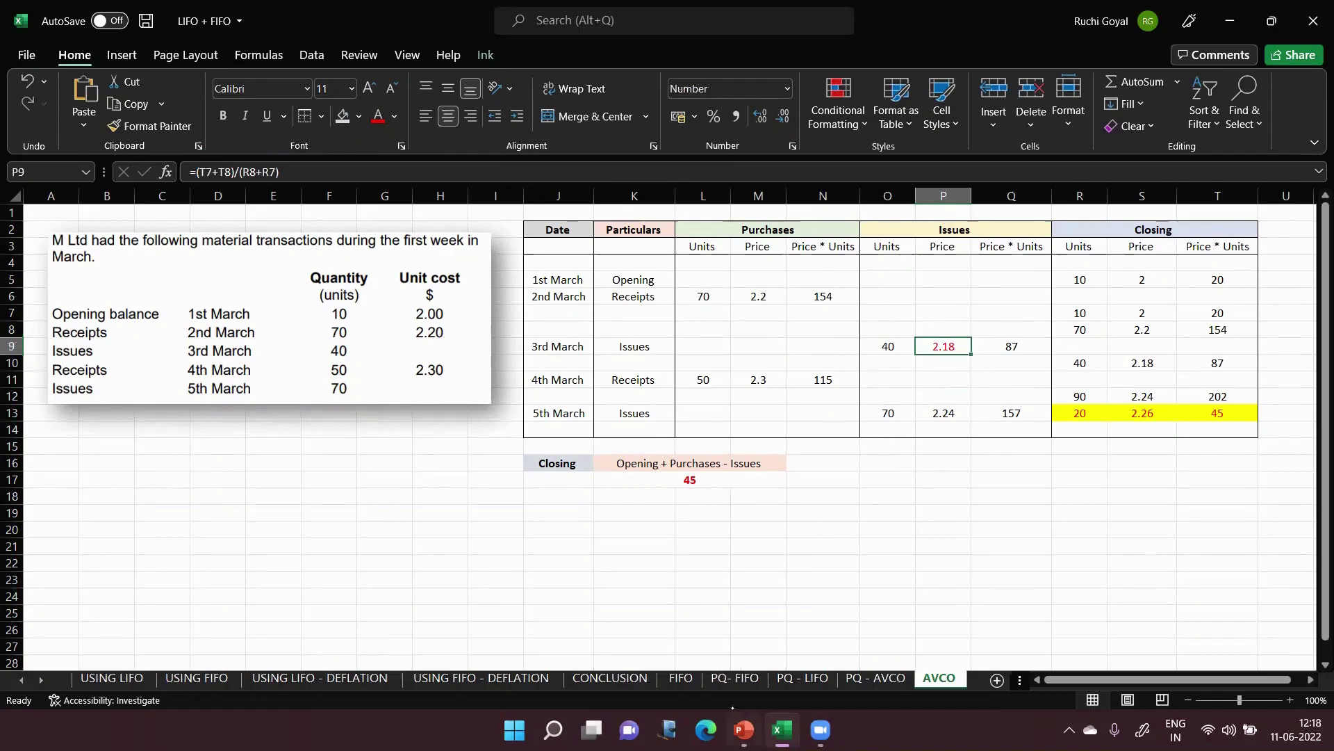
# - Copy the AVCO formula picture from slide 4 and paste it below the table at D24
pyautogui.click(743, 730)
pyautogui.scroll(5, 289, 432)
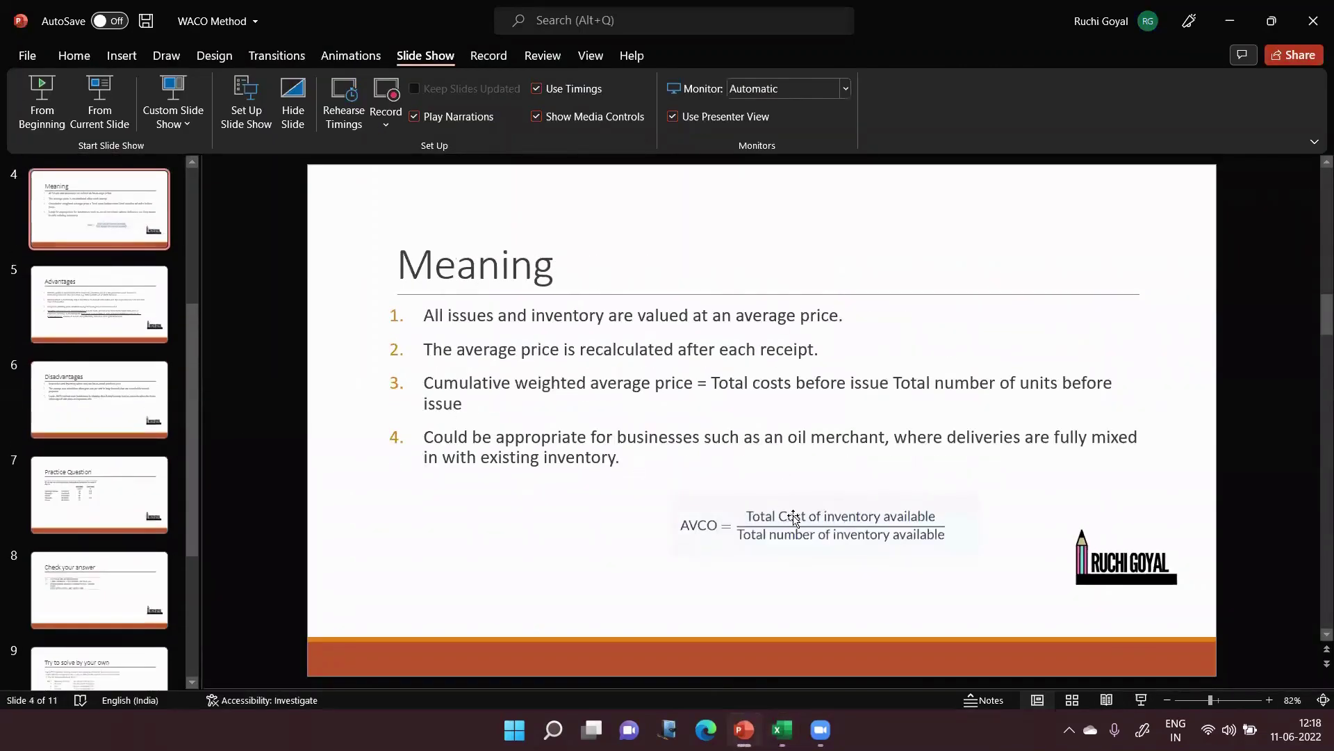
pyautogui.click(761, 529)
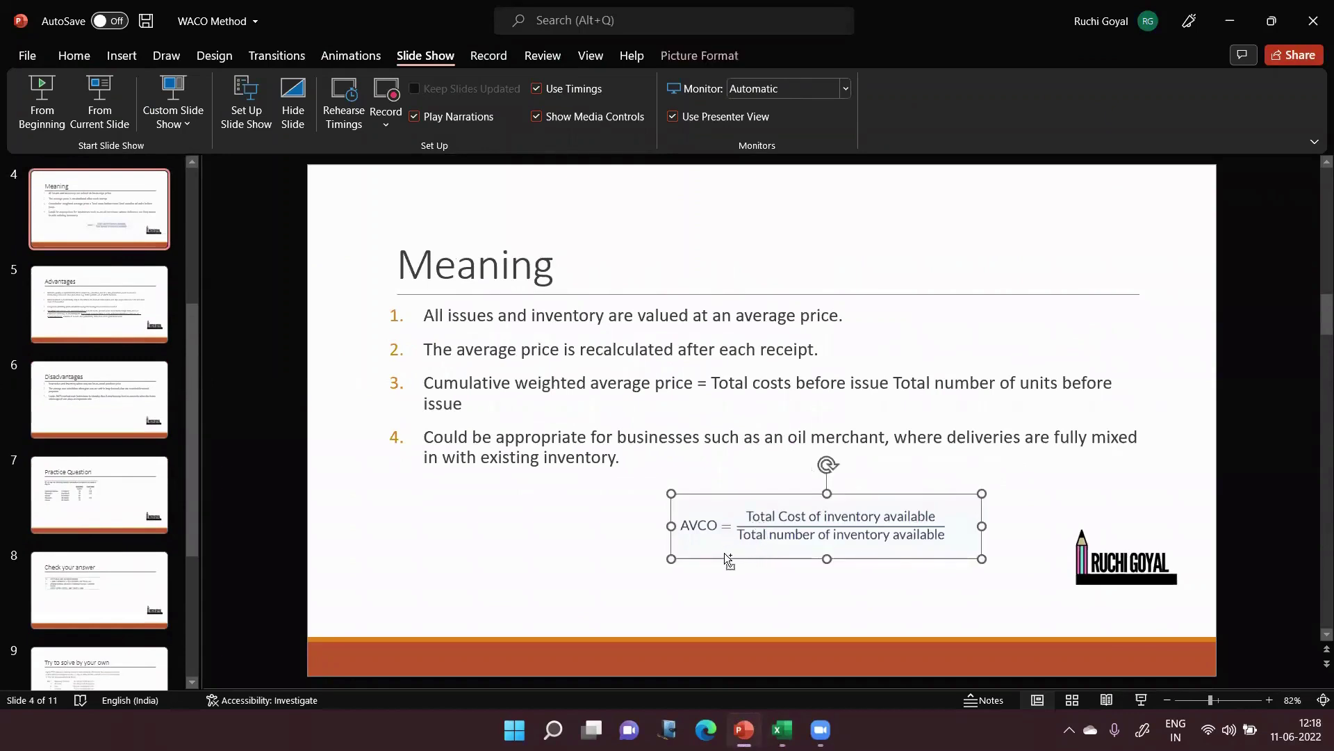
pyautogui.hotkey('alt', 'Tab')
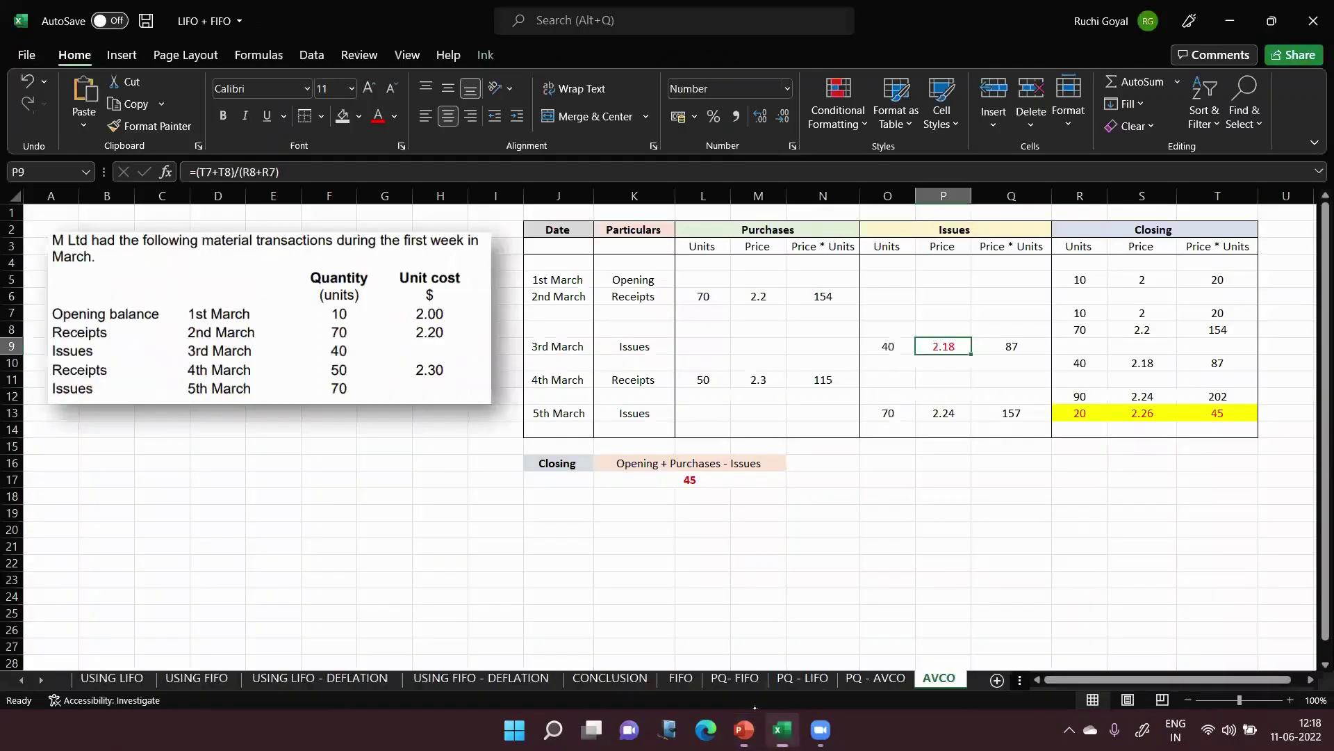
pyautogui.click(233, 584)
pyautogui.hotkey('ctrl', 'v')
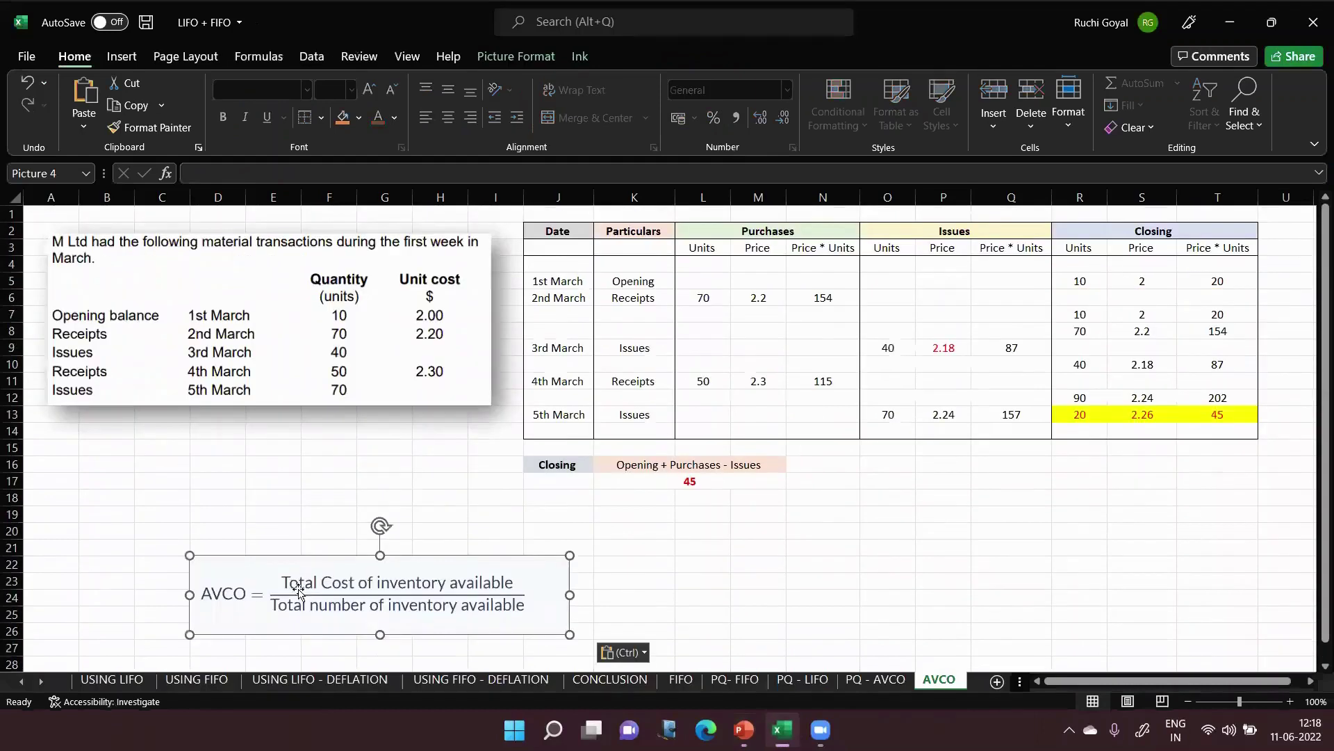
pyautogui.click(890, 531)
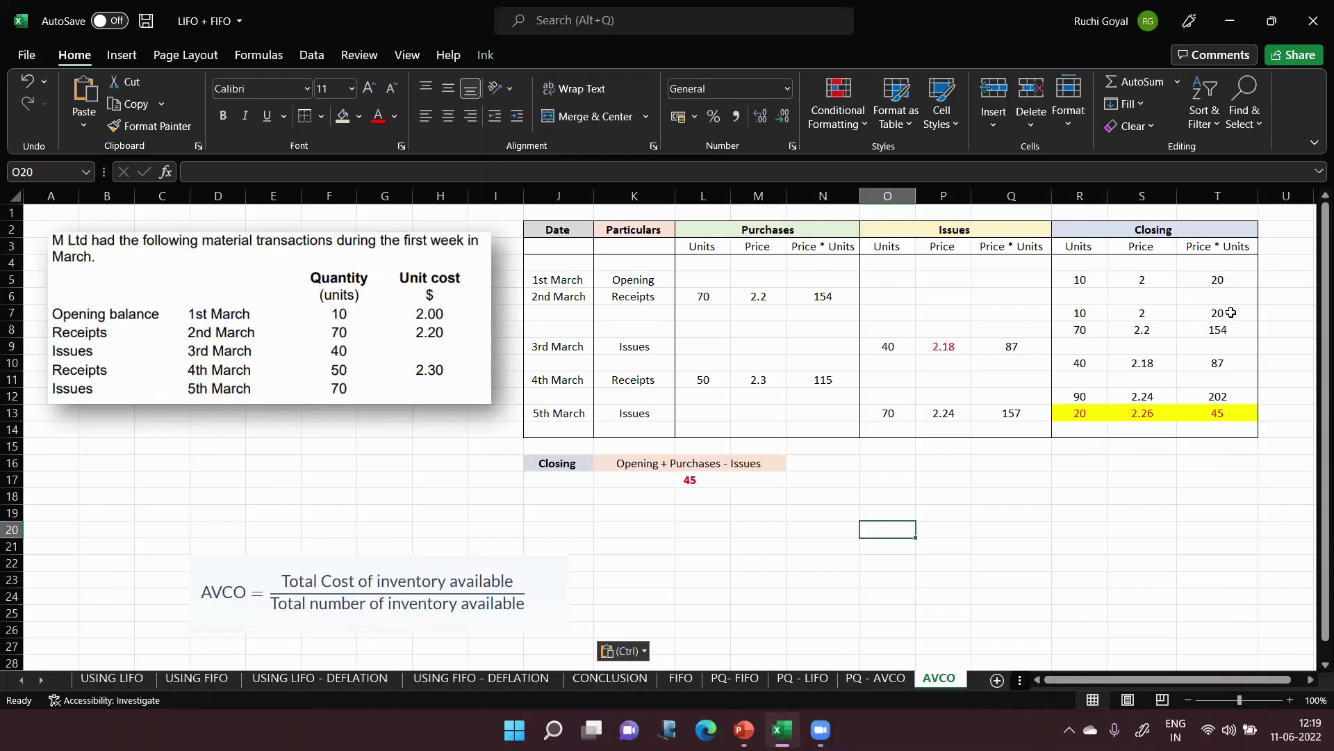
pyautogui.click(957, 355)
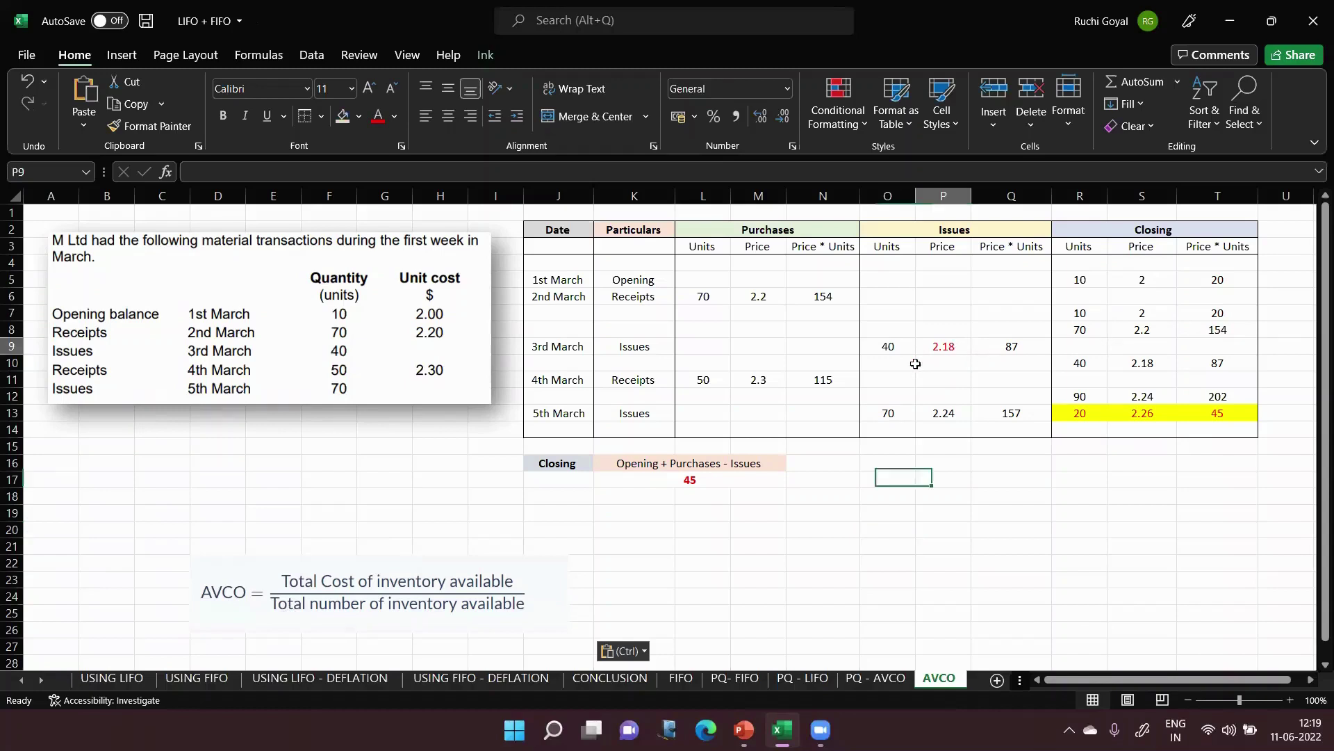
pyautogui.doubleClick(947, 344)
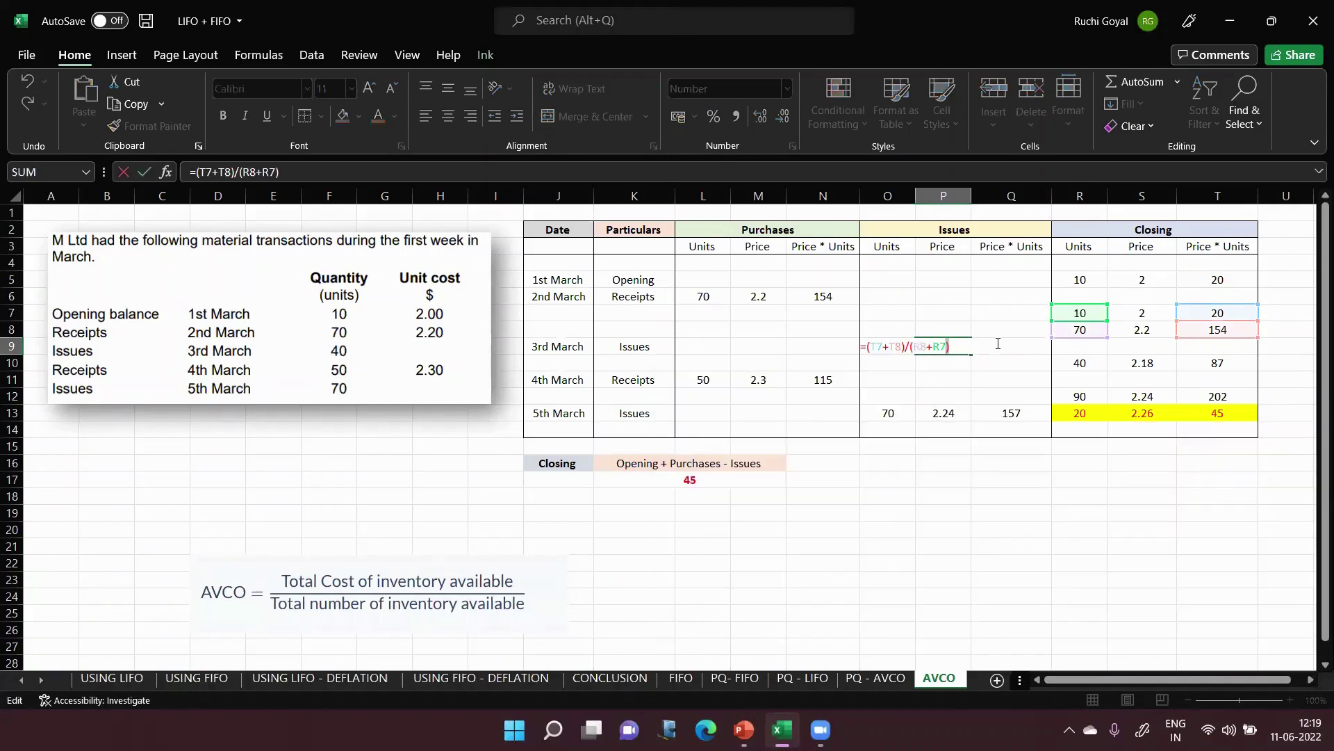
pyautogui.press('Return')
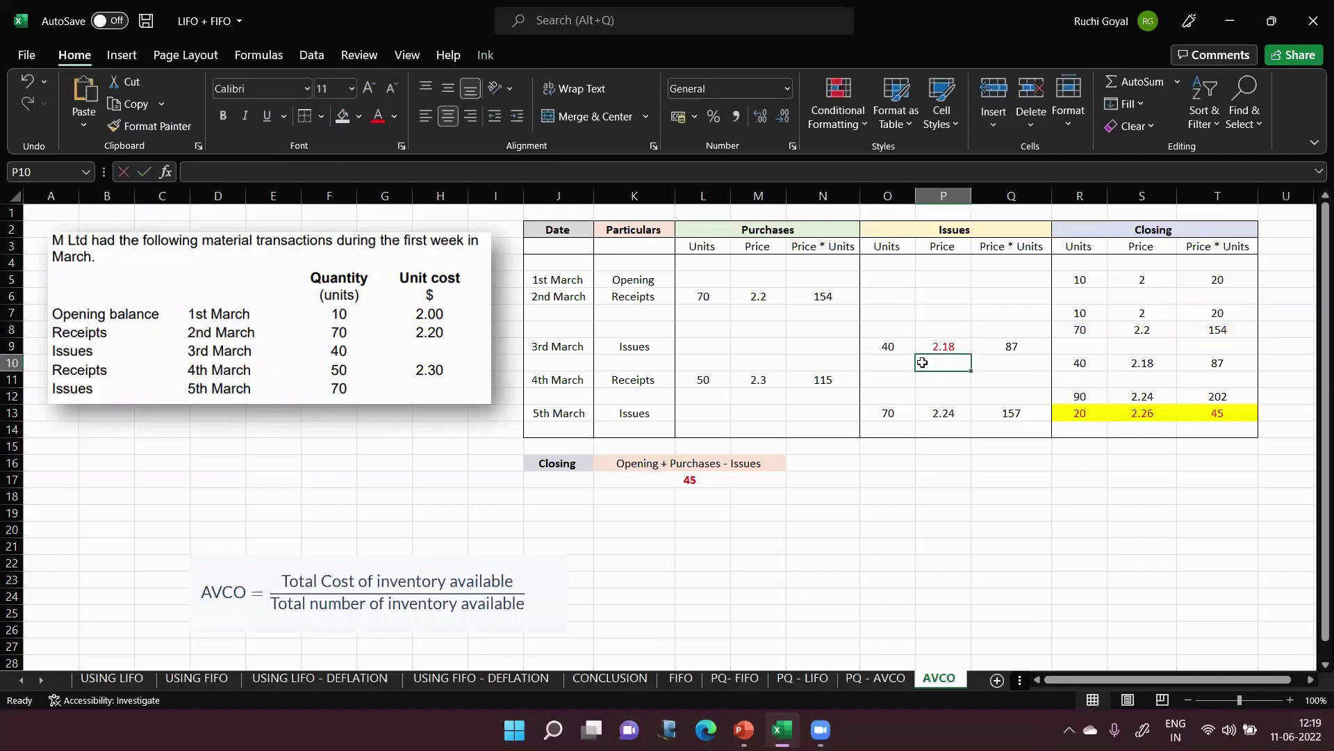
pyautogui.click(1011, 346)
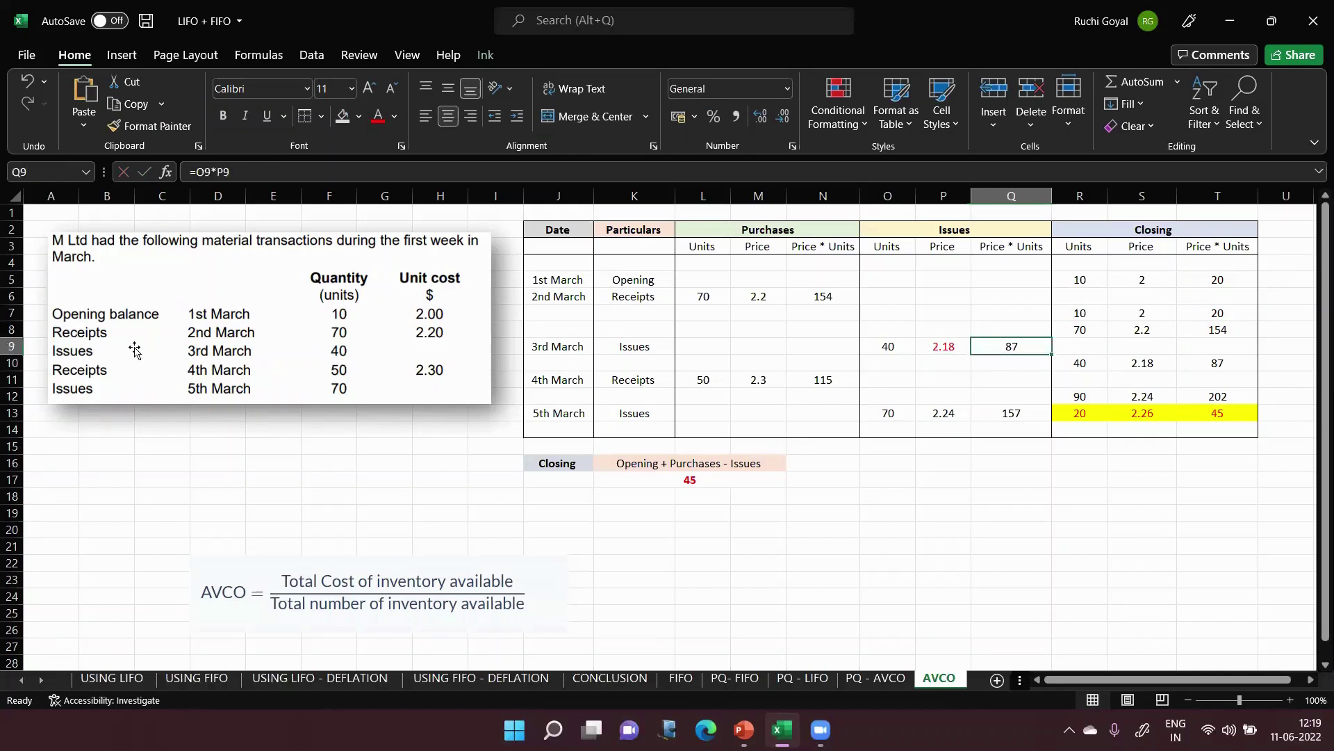
pyautogui.click(115, 367)
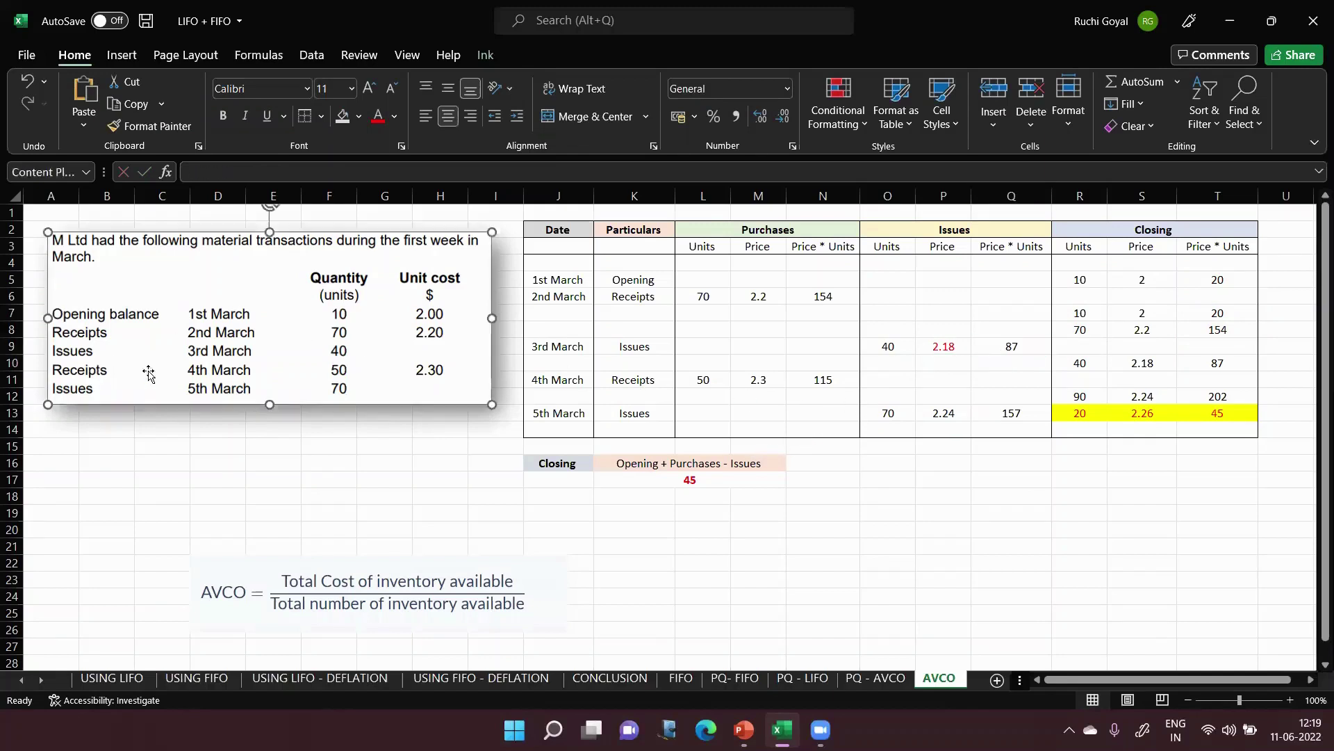
pyautogui.click(639, 386)
pyautogui.click(702, 382)
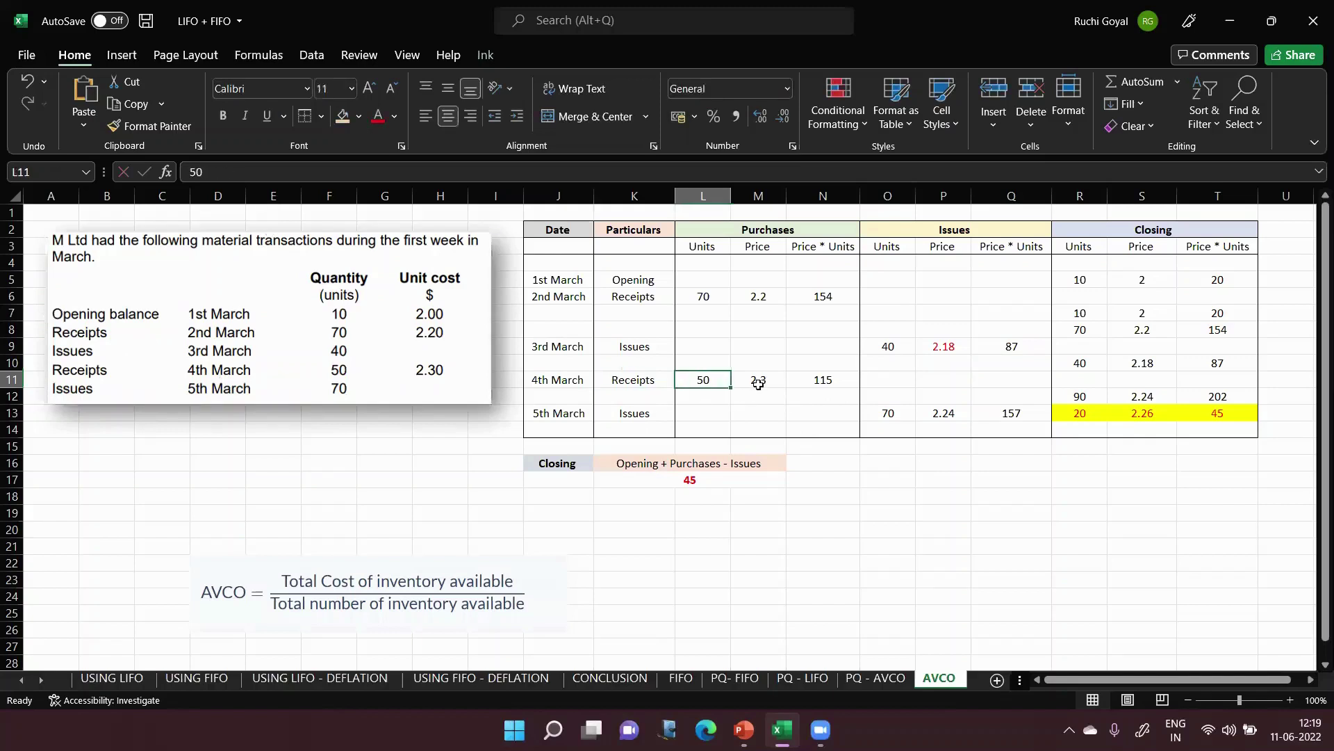
pyautogui.press('Right')
pyautogui.press('Right')
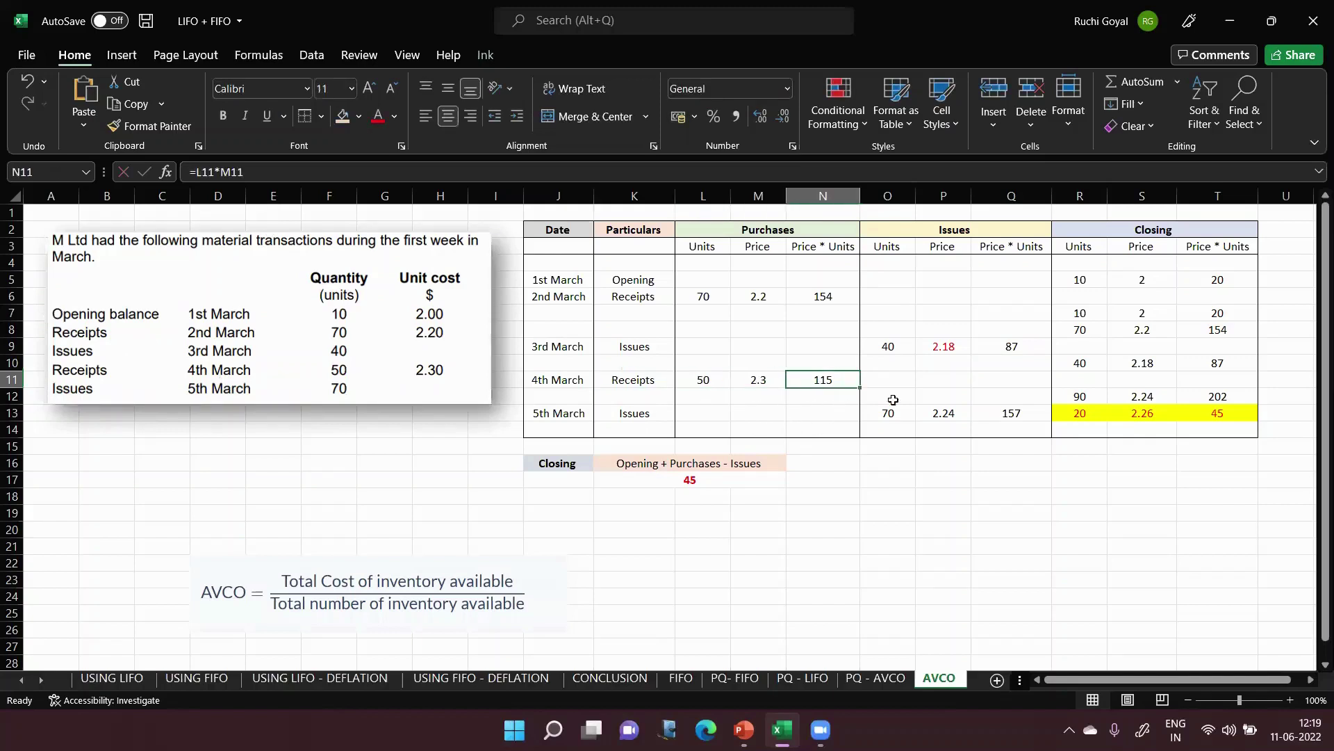
pyautogui.click(1094, 397)
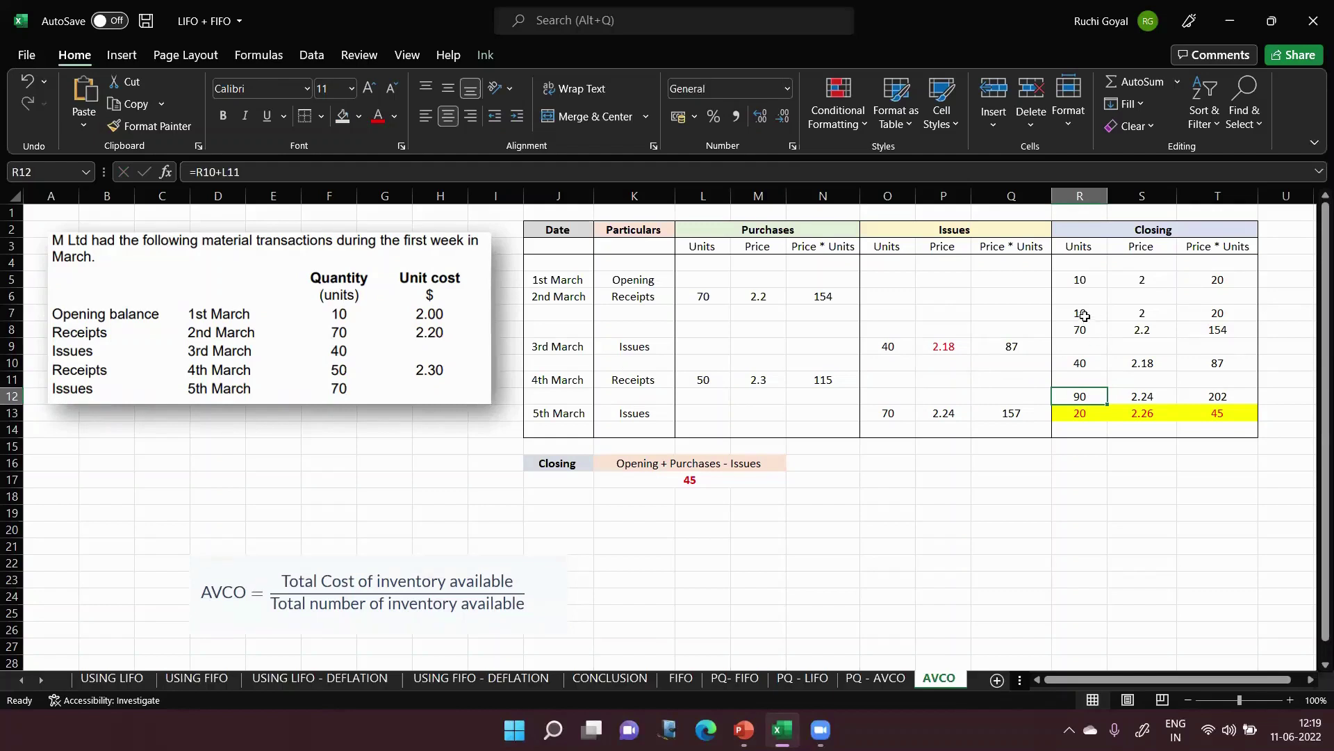
pyautogui.click(888, 346)
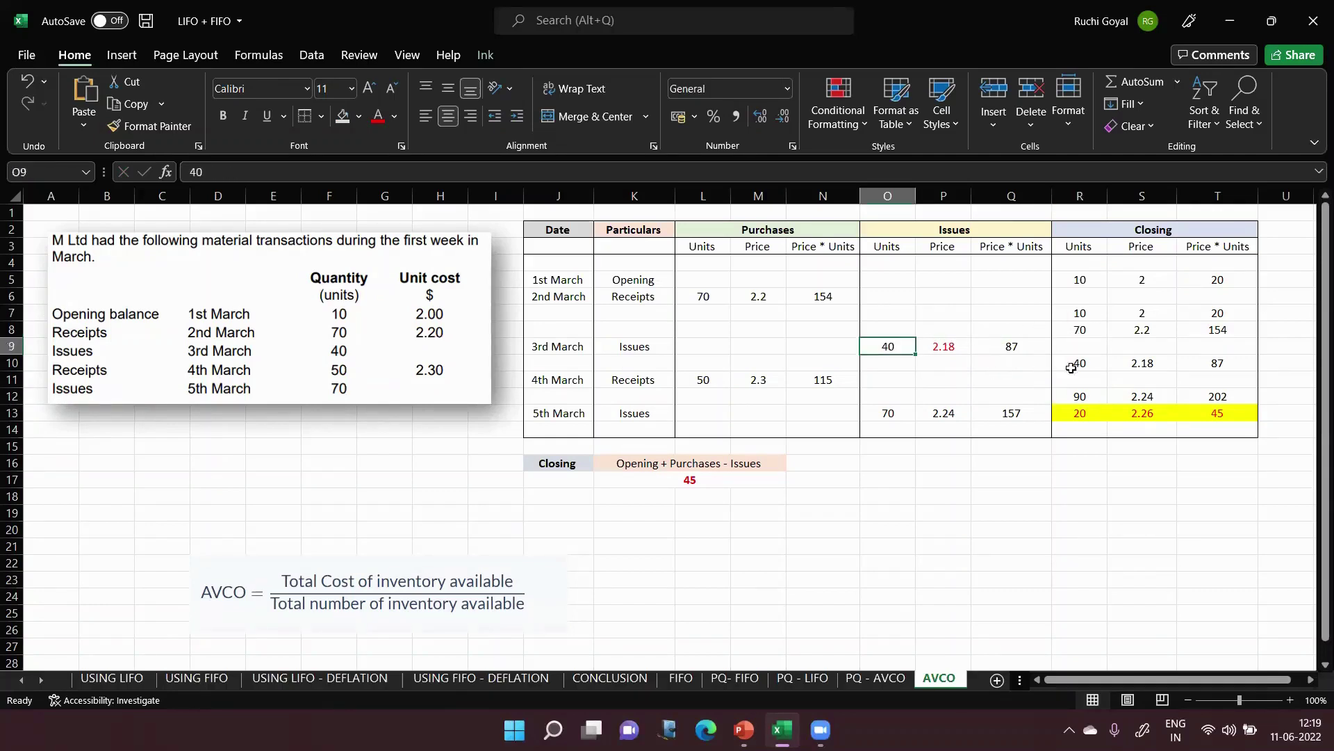
pyautogui.click(1084, 363)
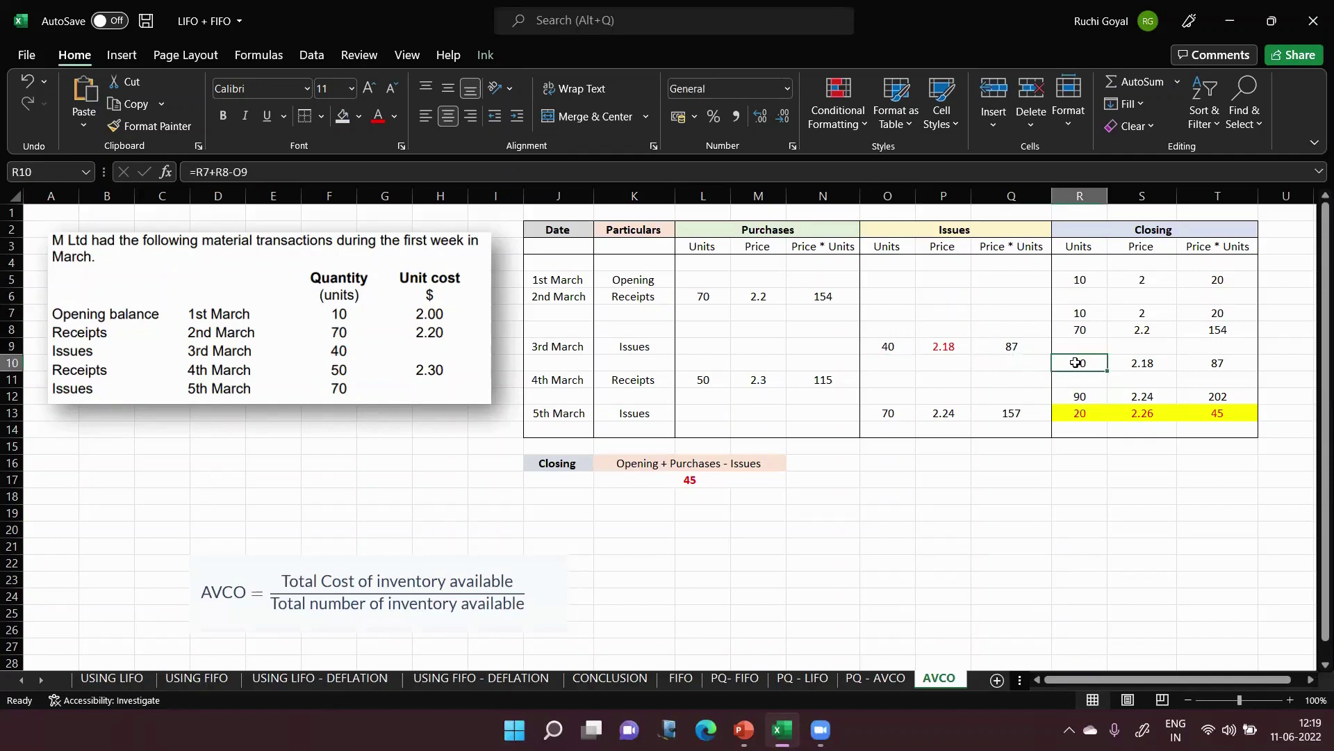
pyautogui.click(1140, 362)
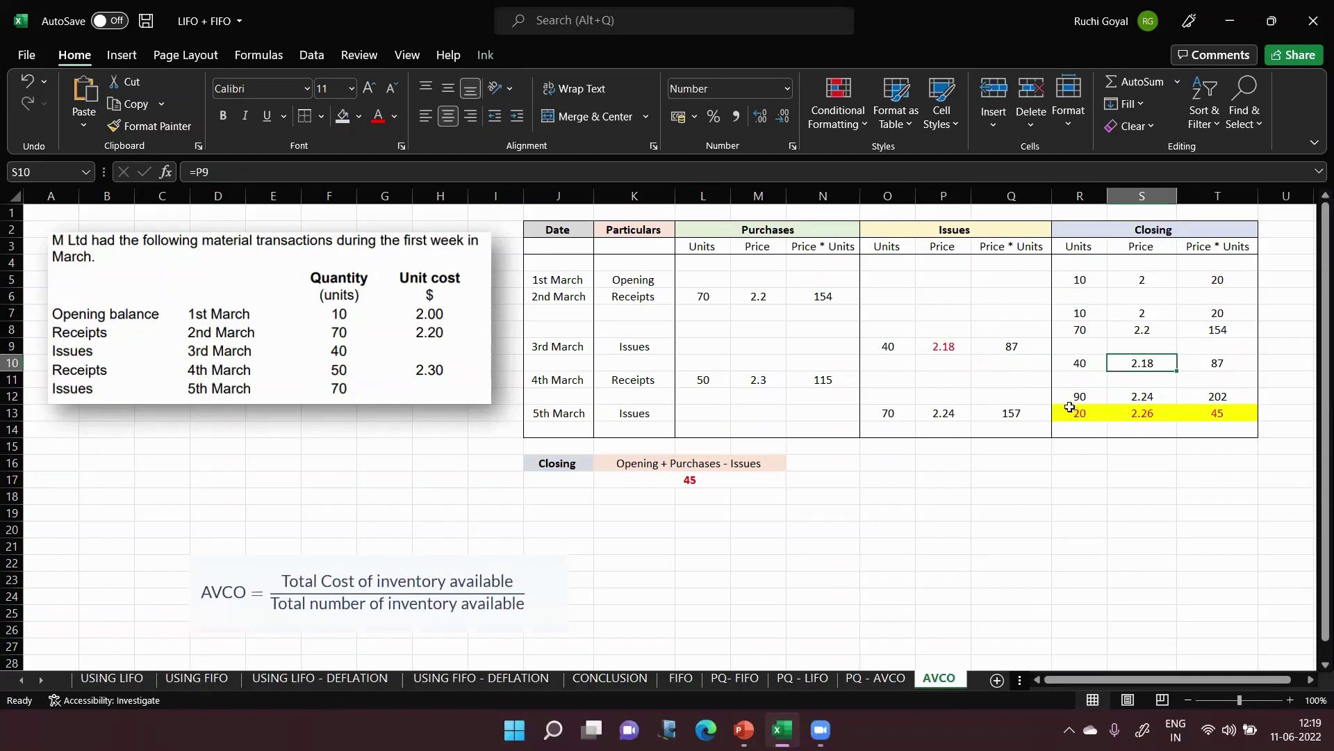
pyautogui.click(1096, 393)
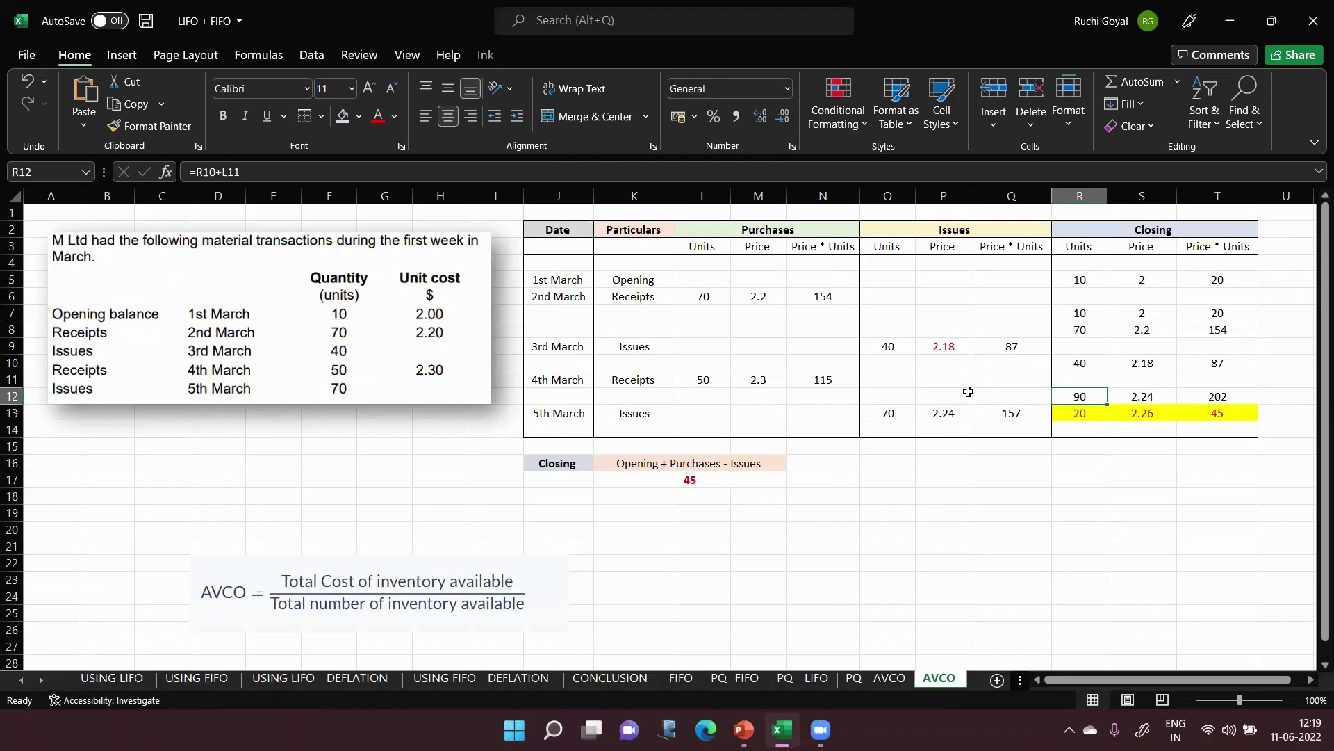
# - Keep the 4th March closing units formula =R10+L11 in R12
pyautogui.doubleClick(1084, 395)
pyautogui.press('super+period')
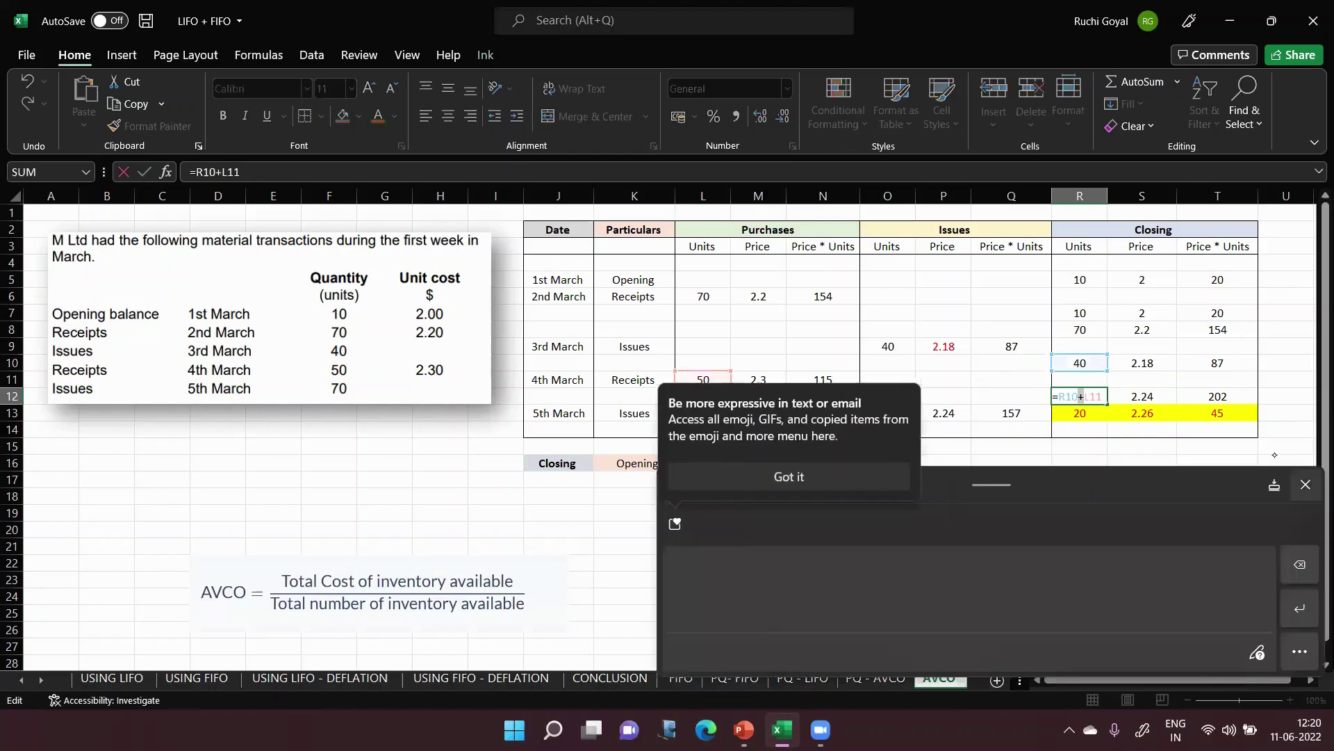
pyautogui.click(1306, 484)
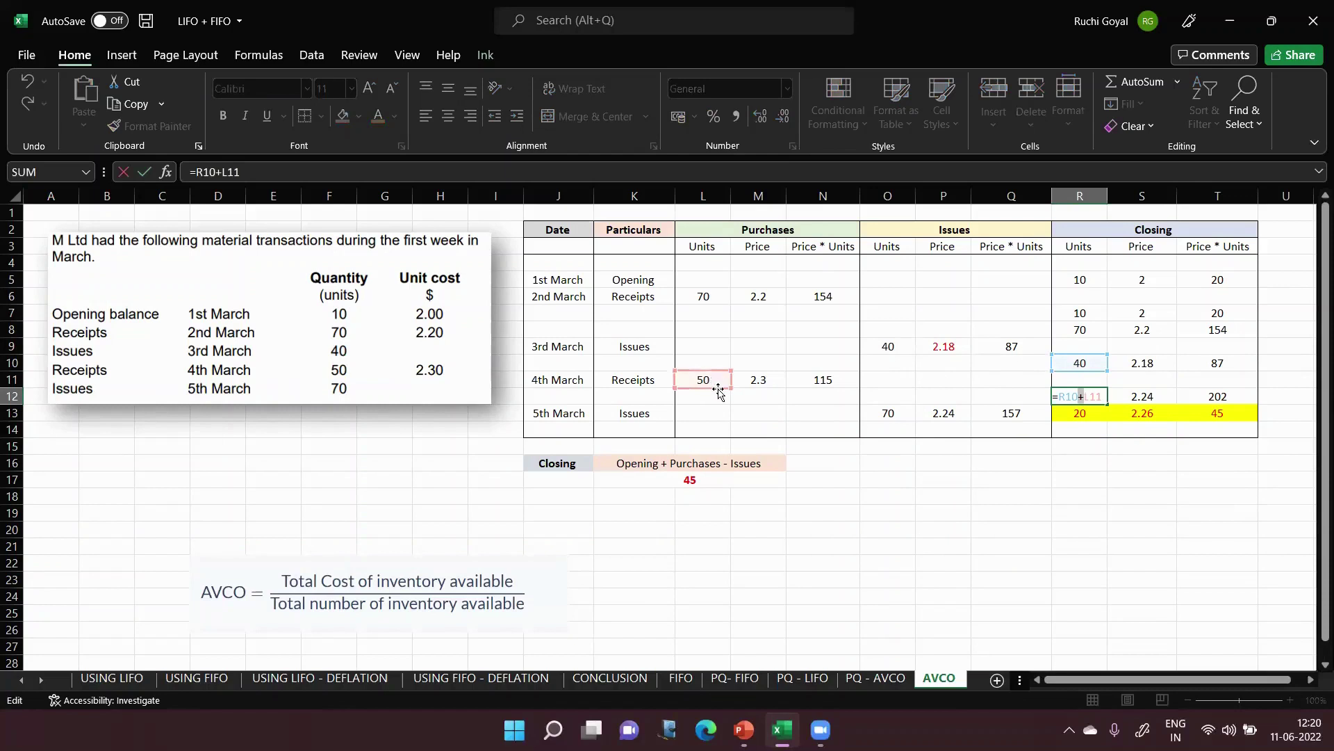
pyautogui.press('Return')
# - Set the 4th March closing price to =(T10+N11)/R12, giving 2.24 and a 202 closing value
pyautogui.doubleClick(1142, 396)
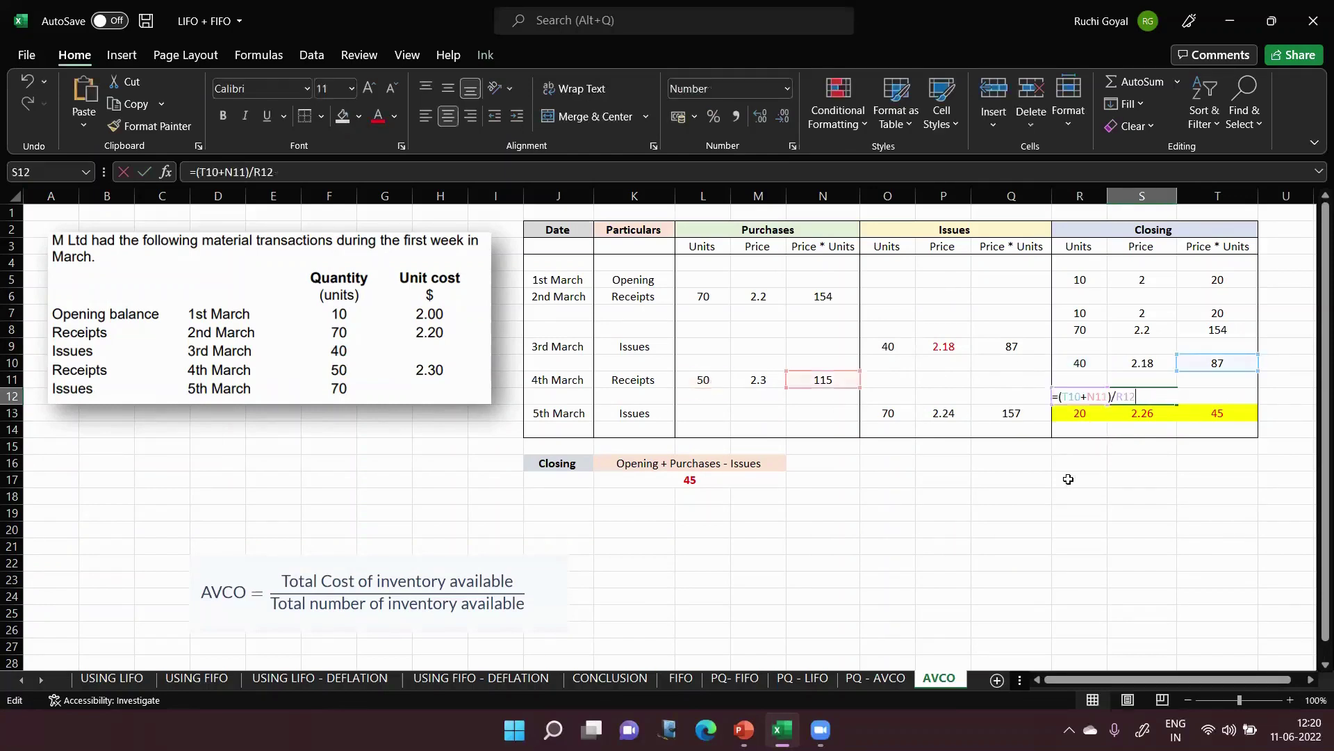
pyautogui.click(1306, 485)
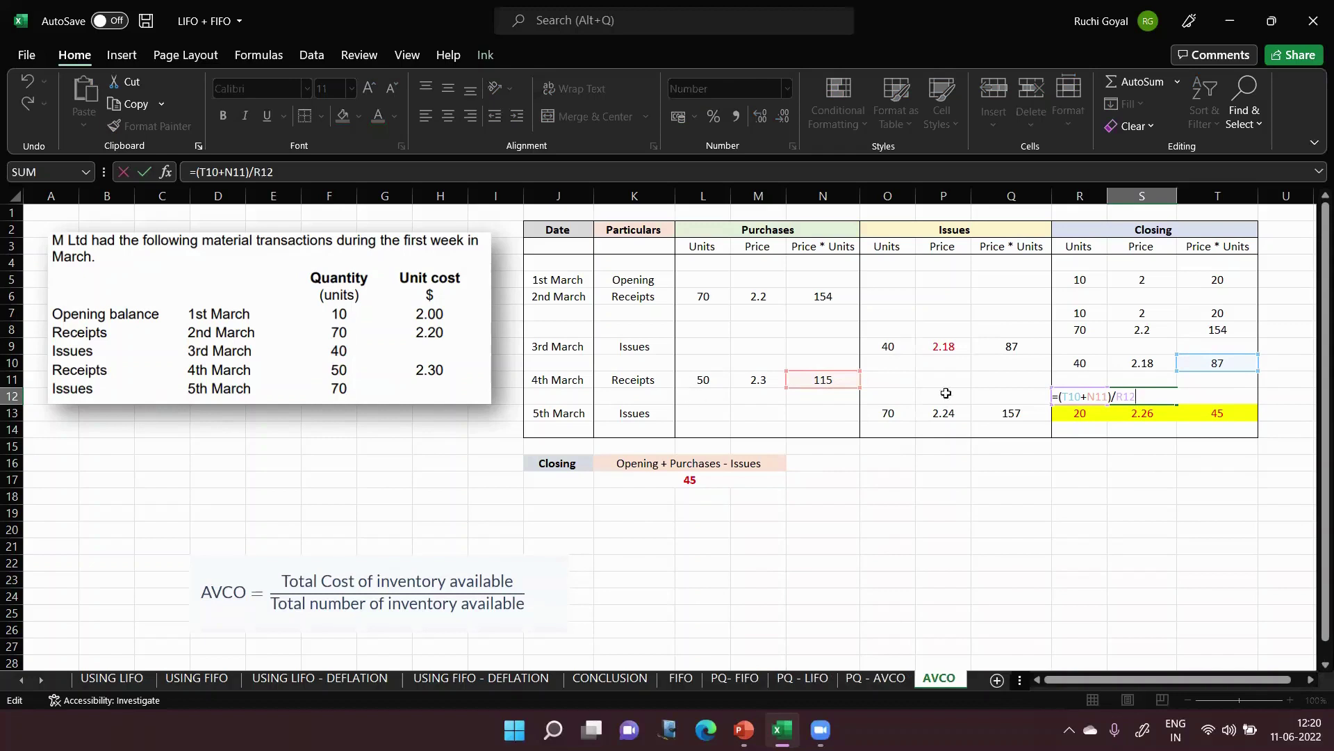
pyautogui.press('Return')
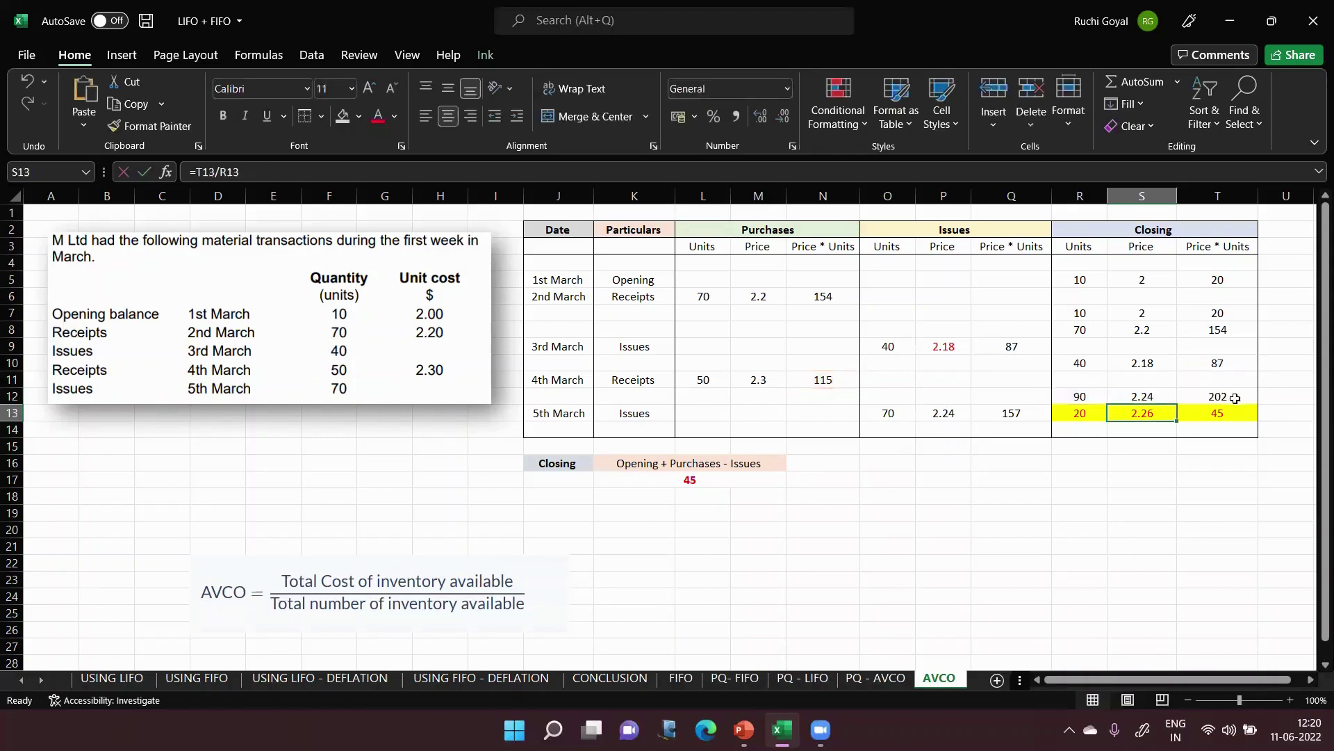
pyautogui.press('Up')
pyautogui.press('Right')
pyautogui.click(1153, 397)
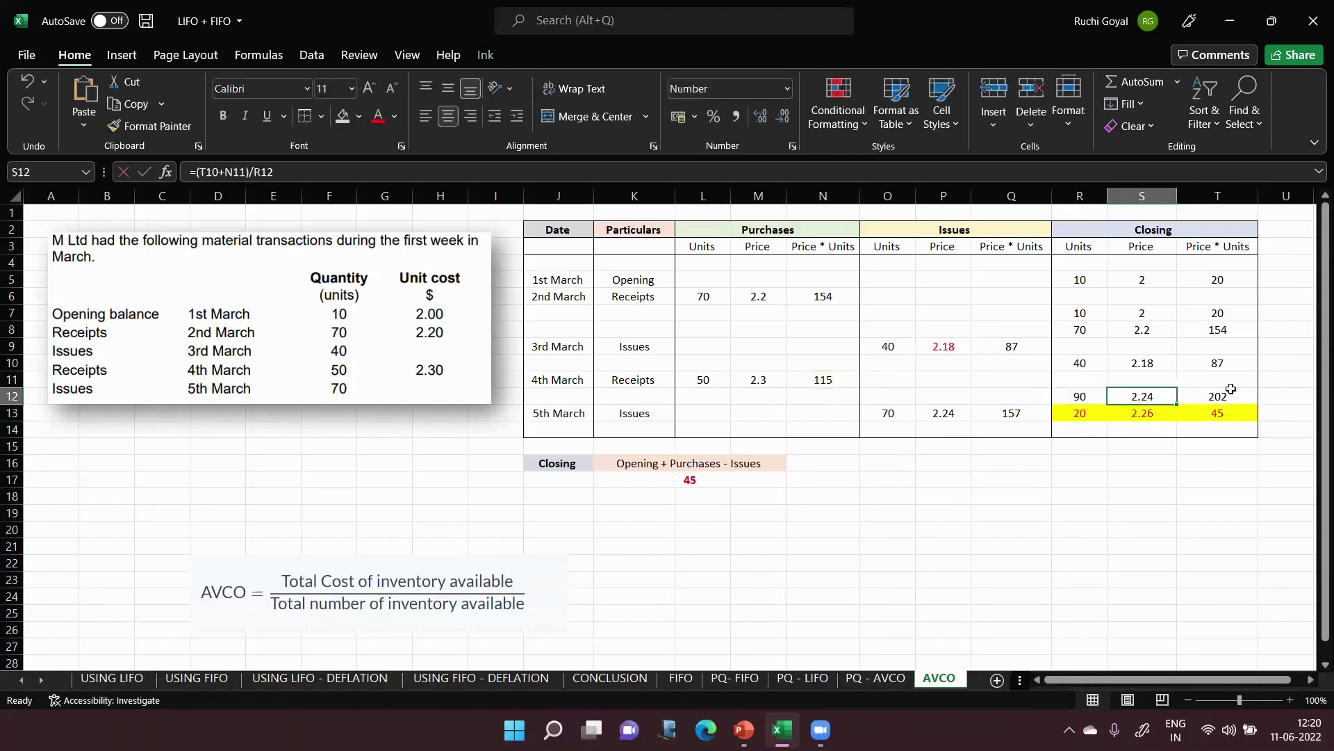
pyautogui.press('Right')
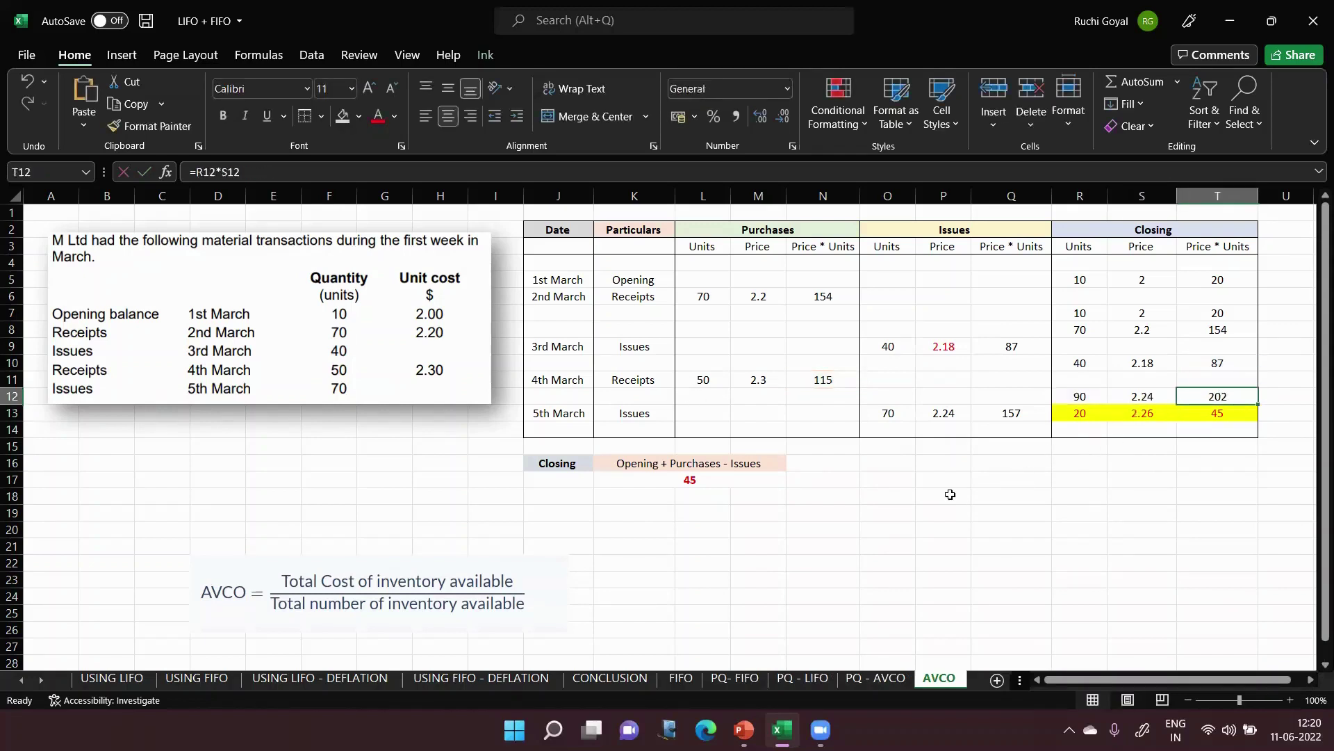
pyautogui.click(892, 413)
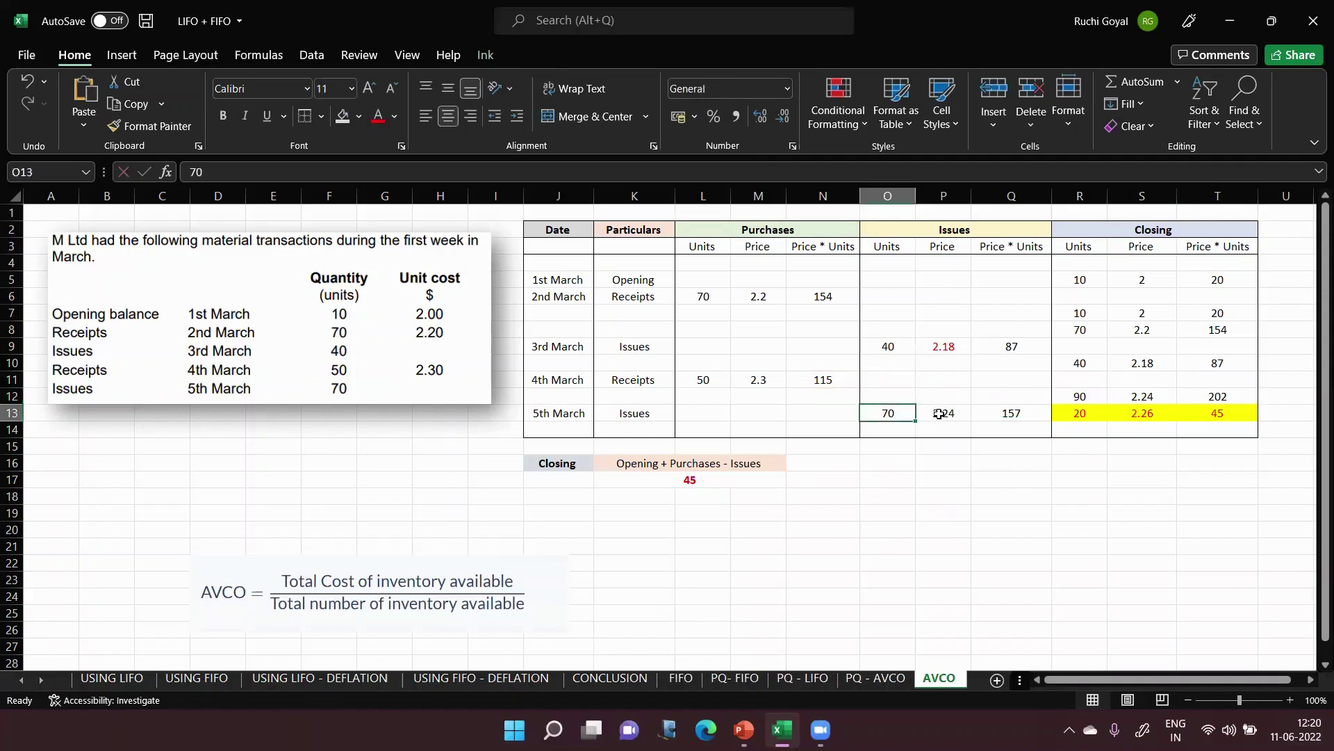
# - Review the 5th March issue value, closing units and 4th March closing value formulas
pyautogui.click(982, 415)
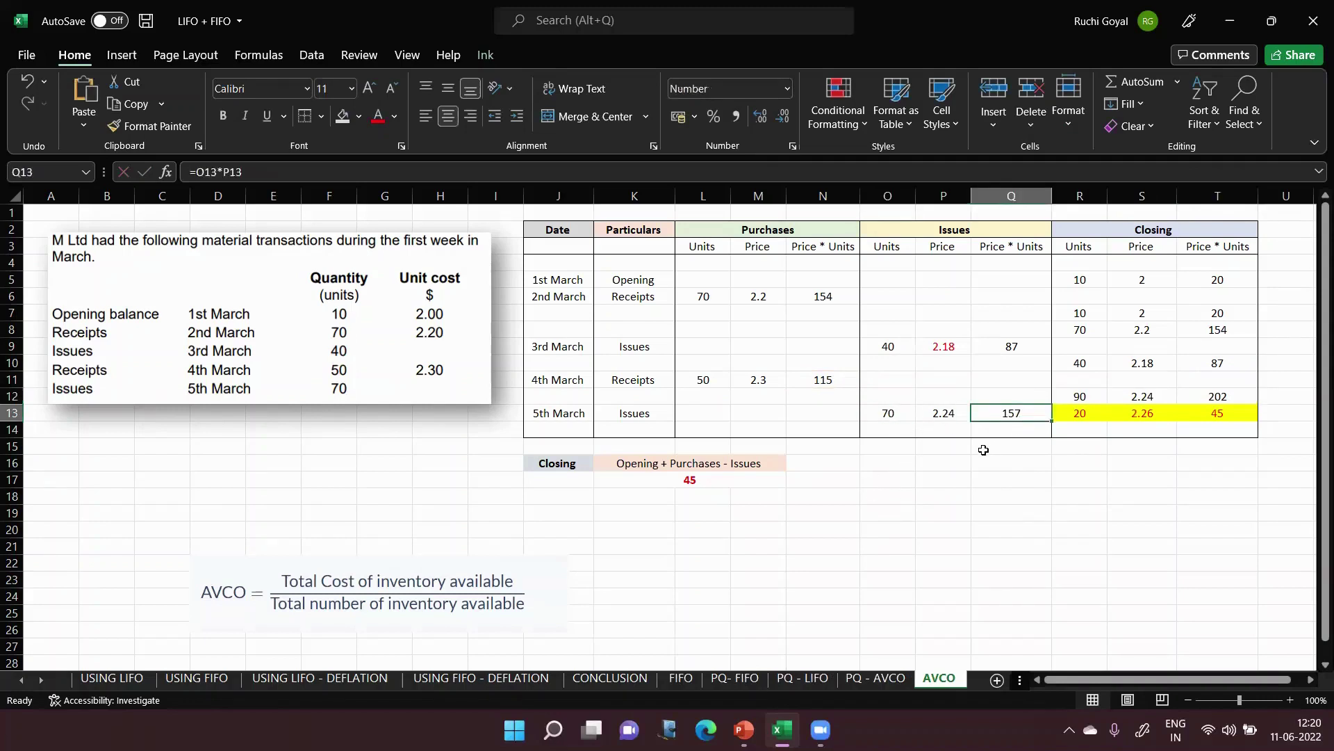
pyautogui.click(1086, 412)
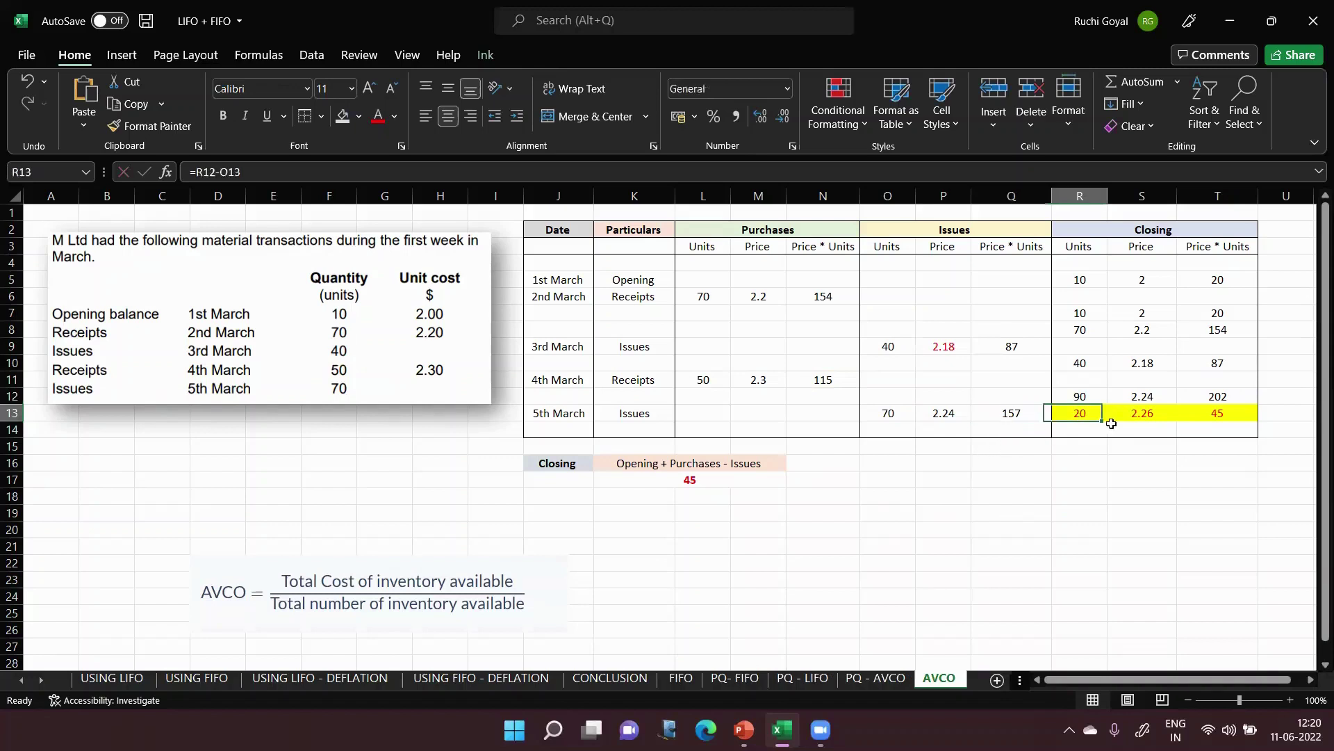
pyautogui.click(1064, 400)
pyautogui.click(904, 417)
pyautogui.click(1021, 417)
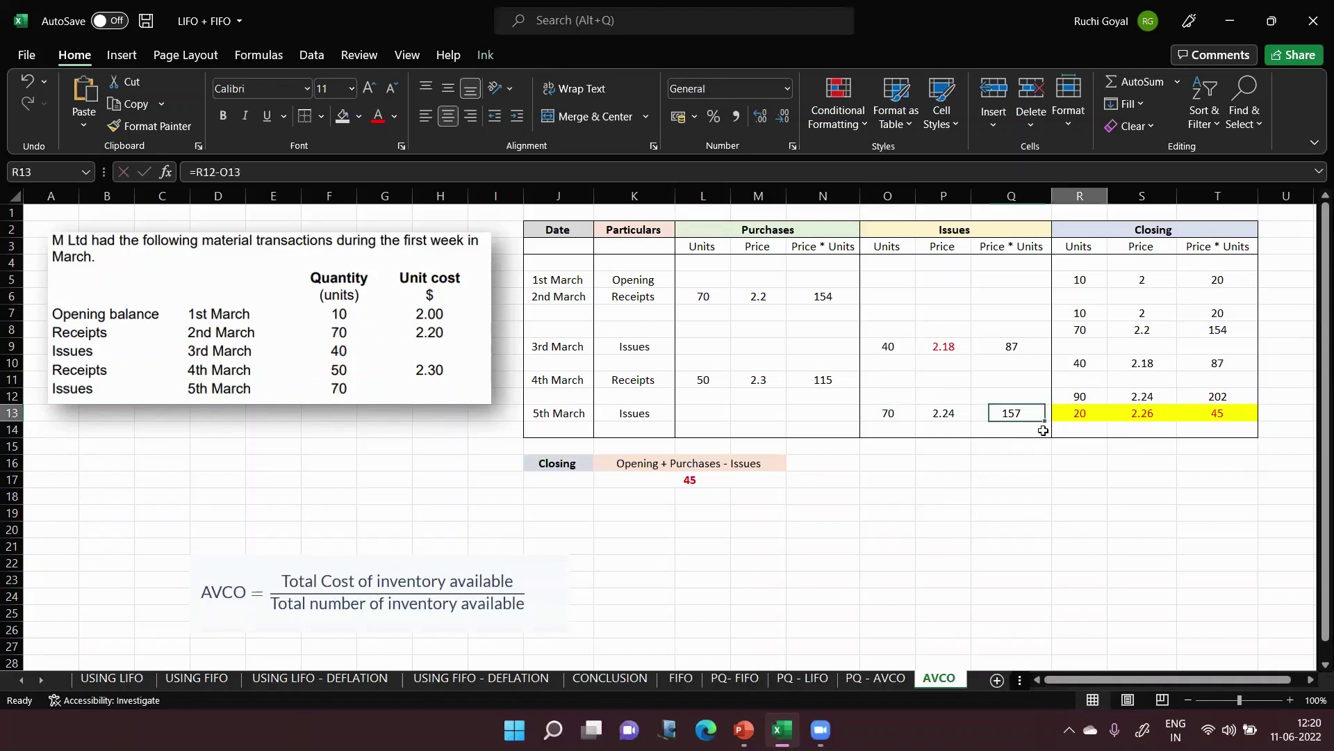
pyautogui.click(1074, 415)
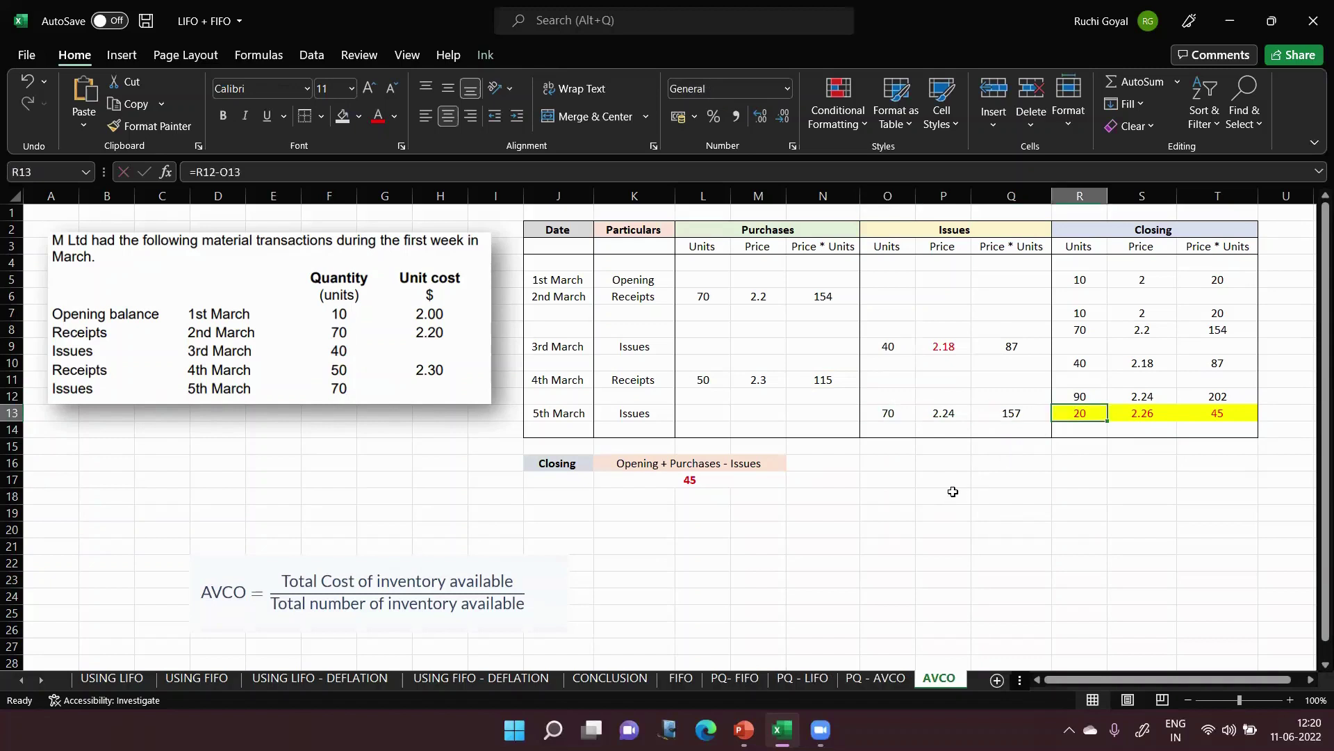
pyautogui.click(1231, 397)
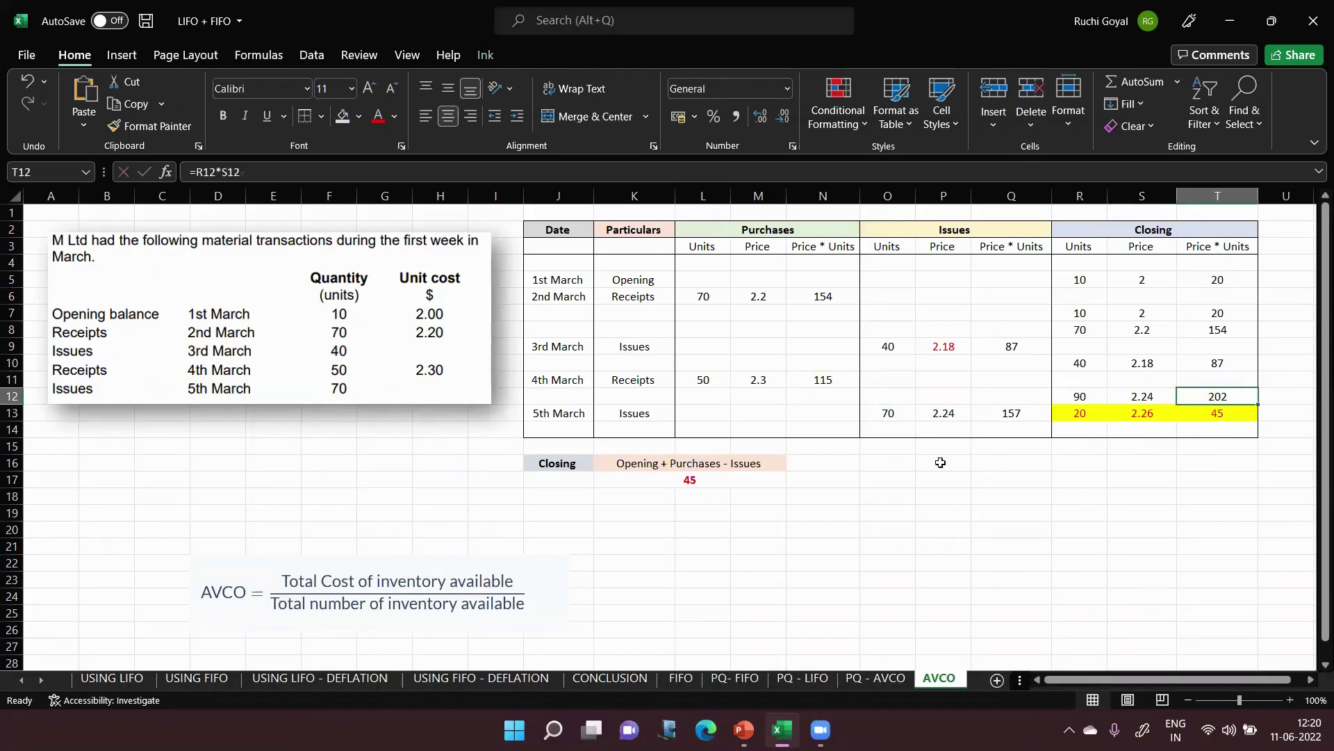
# - Enter =T13/R13 as the 5th March closing price in S13, giving 2.26
pyautogui.click(1137, 416)
pyautogui.write('=T13/R13')
pyautogui.press('Escape')
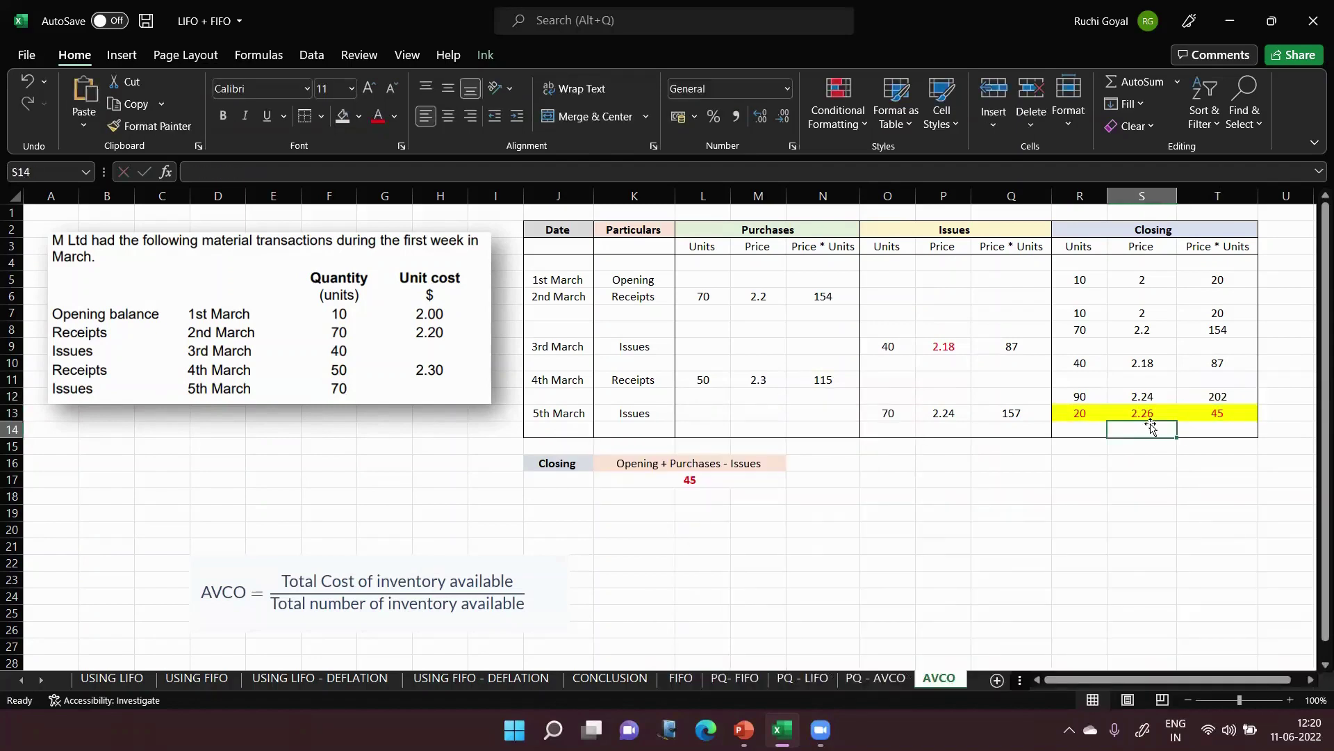
pyautogui.hotkey('ctrl', 'Return')
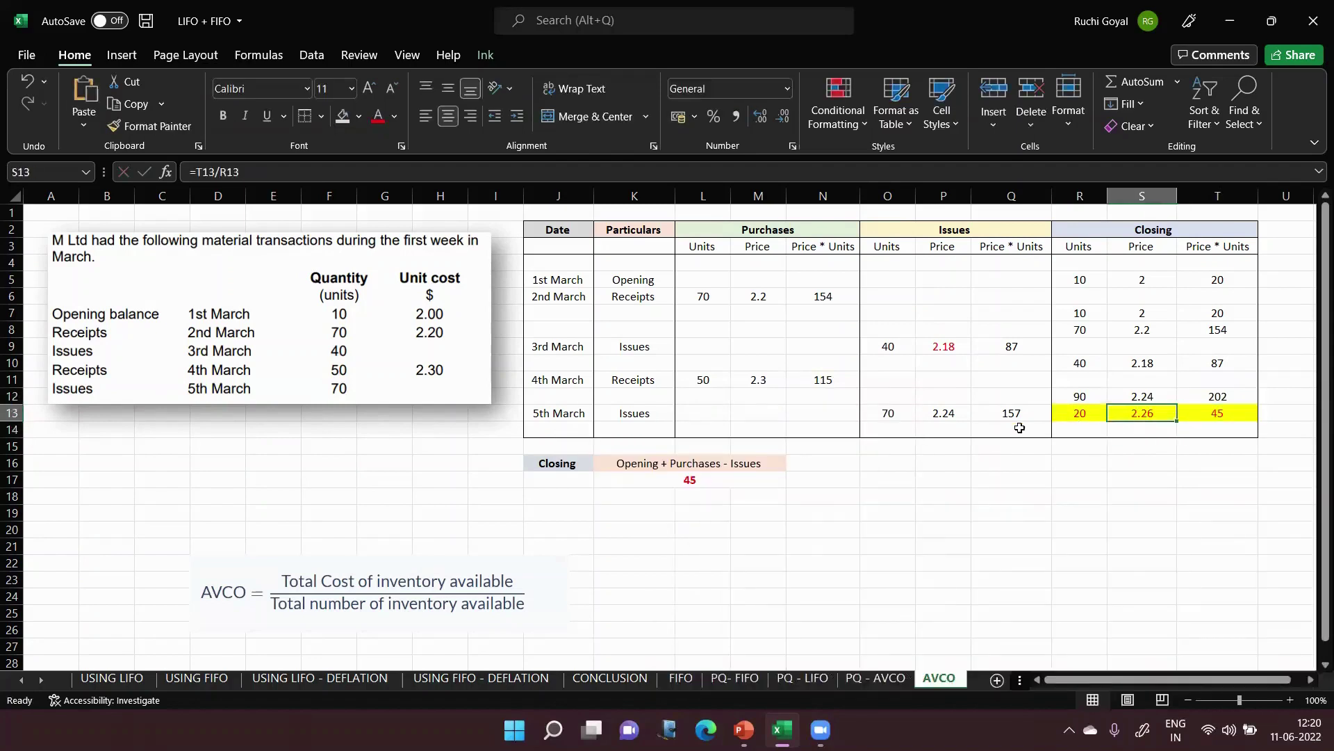
pyautogui.click(1190, 417)
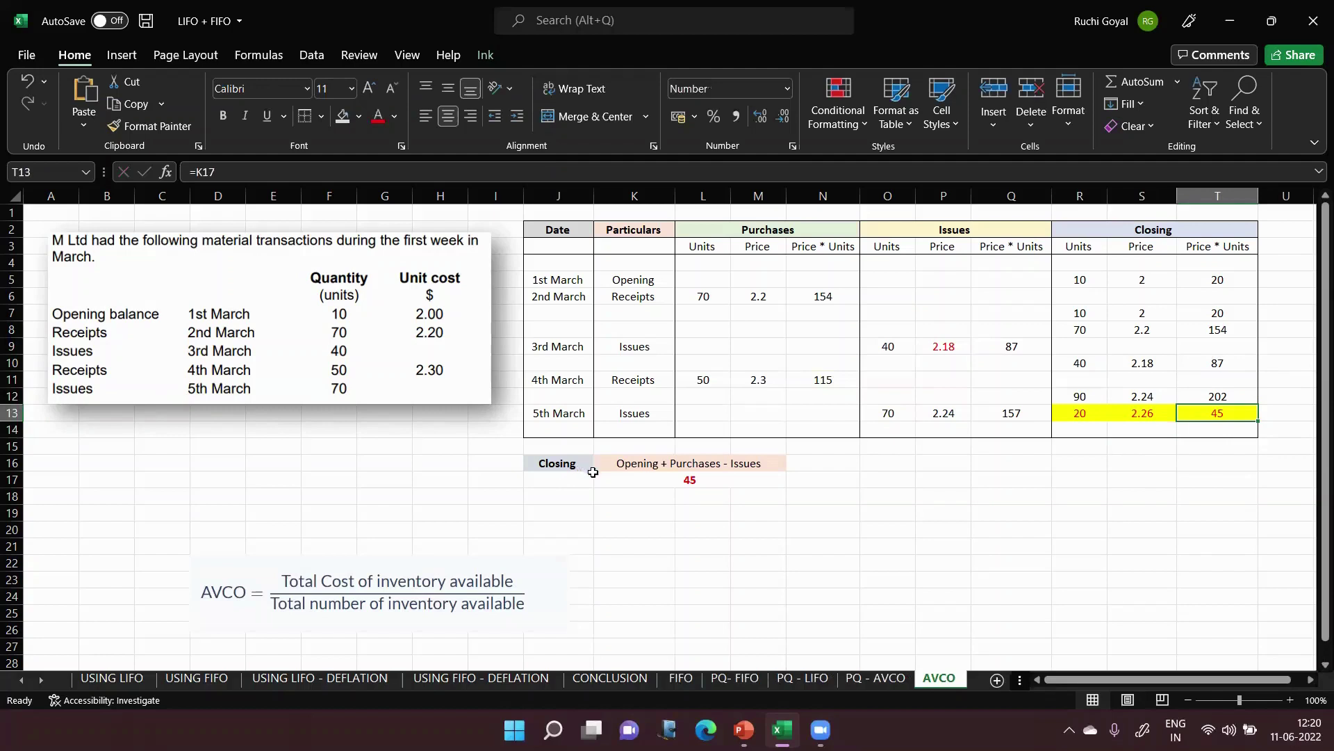
pyautogui.click(647, 465)
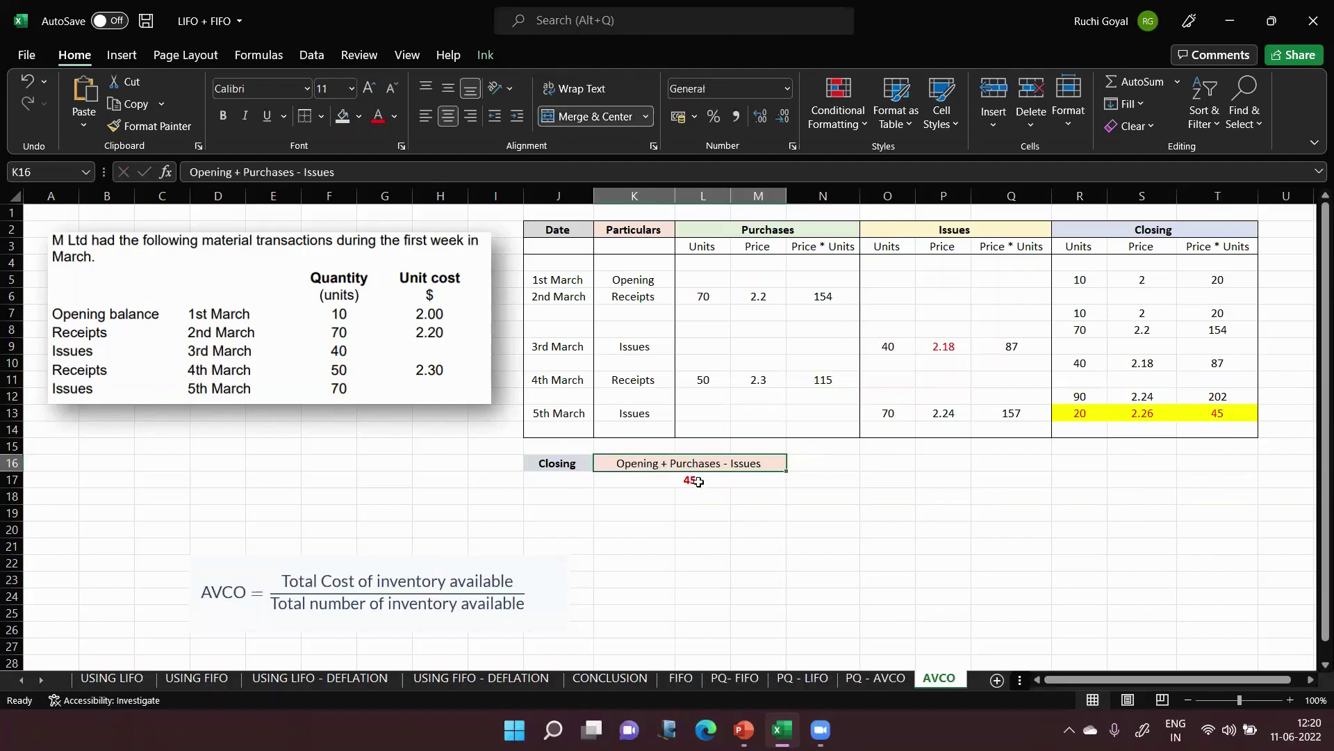
# - Enter =T5+N6+N11-Q9-Q13 in K17 so the closing check reads 45
pyautogui.click(690, 482)
pyautogui.write('=T5+N6+N11-Q9-Q13')
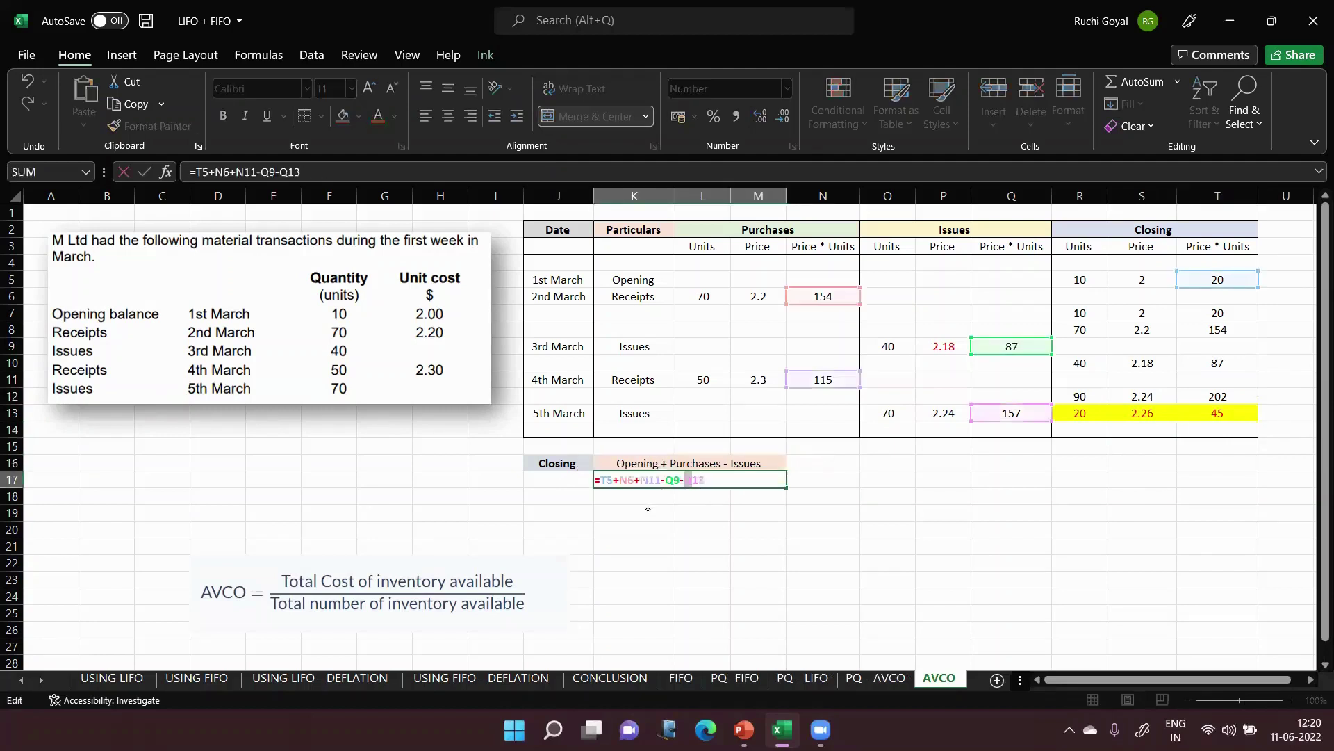
pyautogui.click(789, 533)
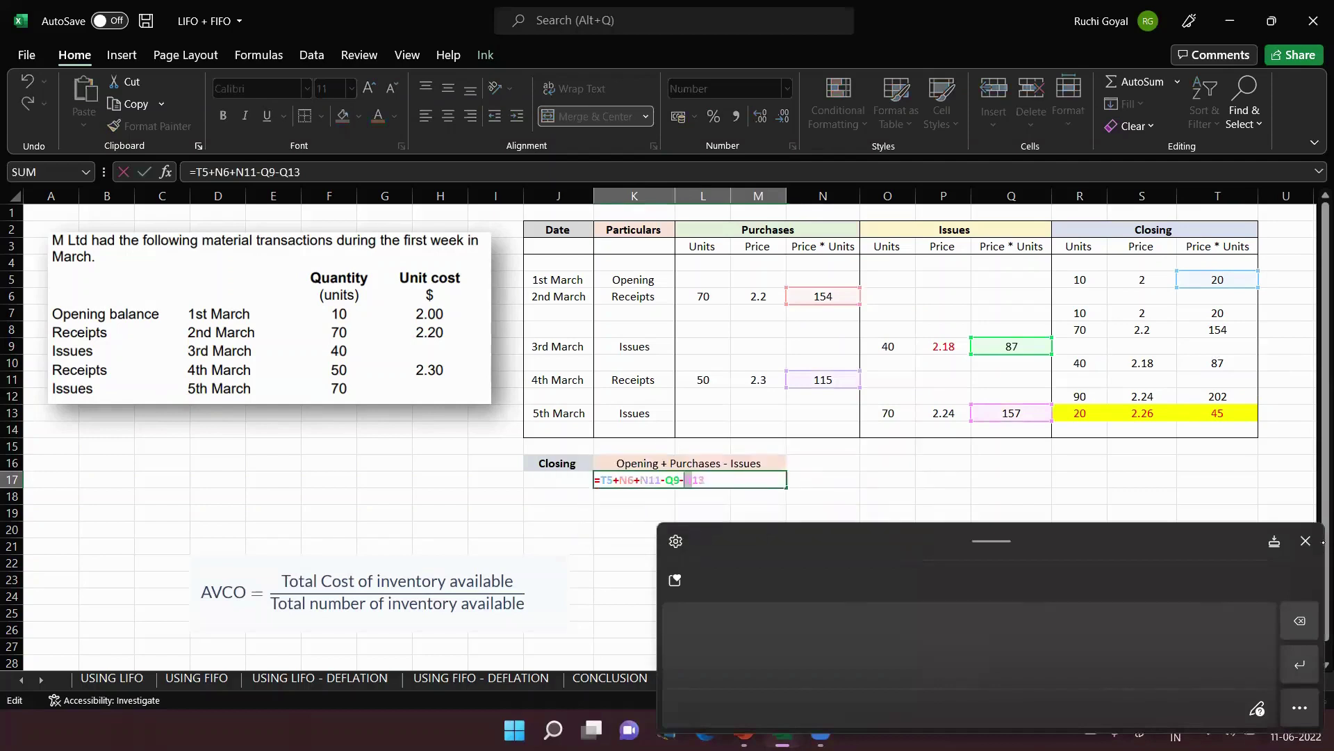
pyautogui.click(1306, 540)
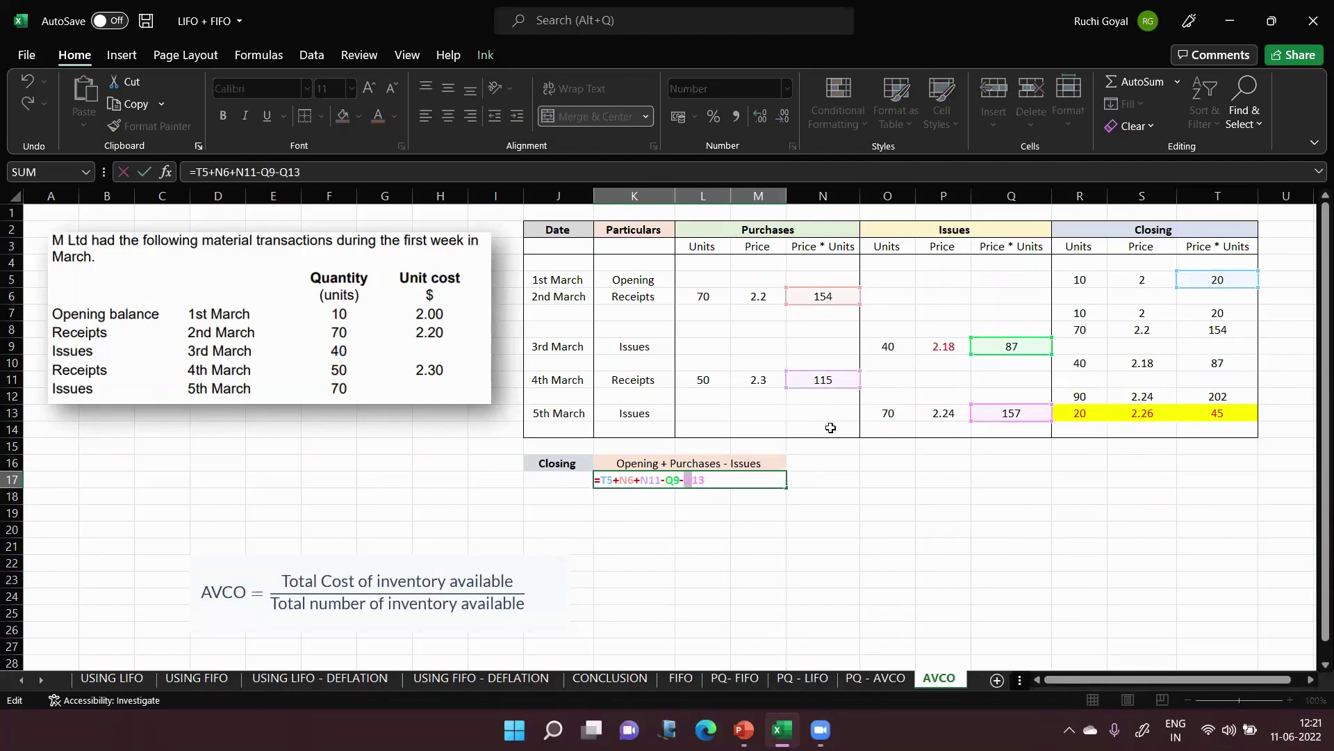
pyautogui.press('Return')
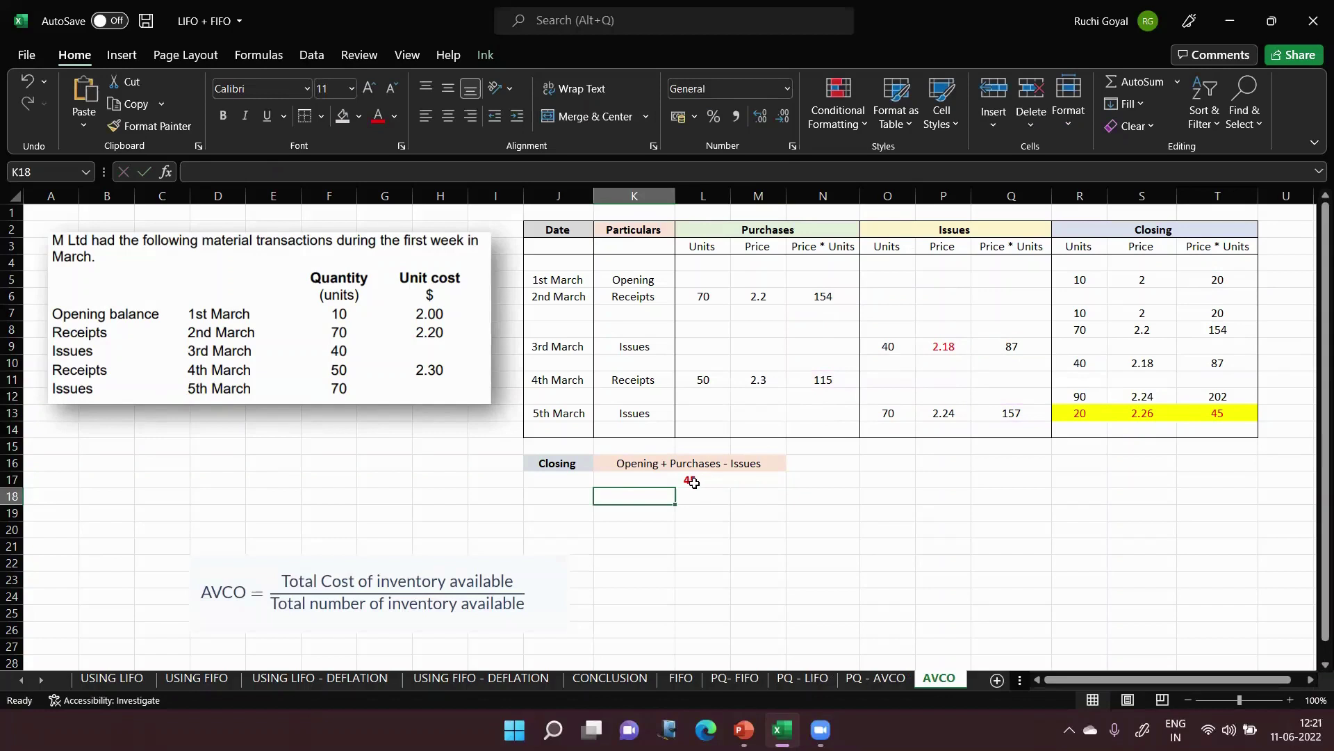
# - Make the closing average price 2.26 in S13 bold
pyautogui.click(1201, 411)
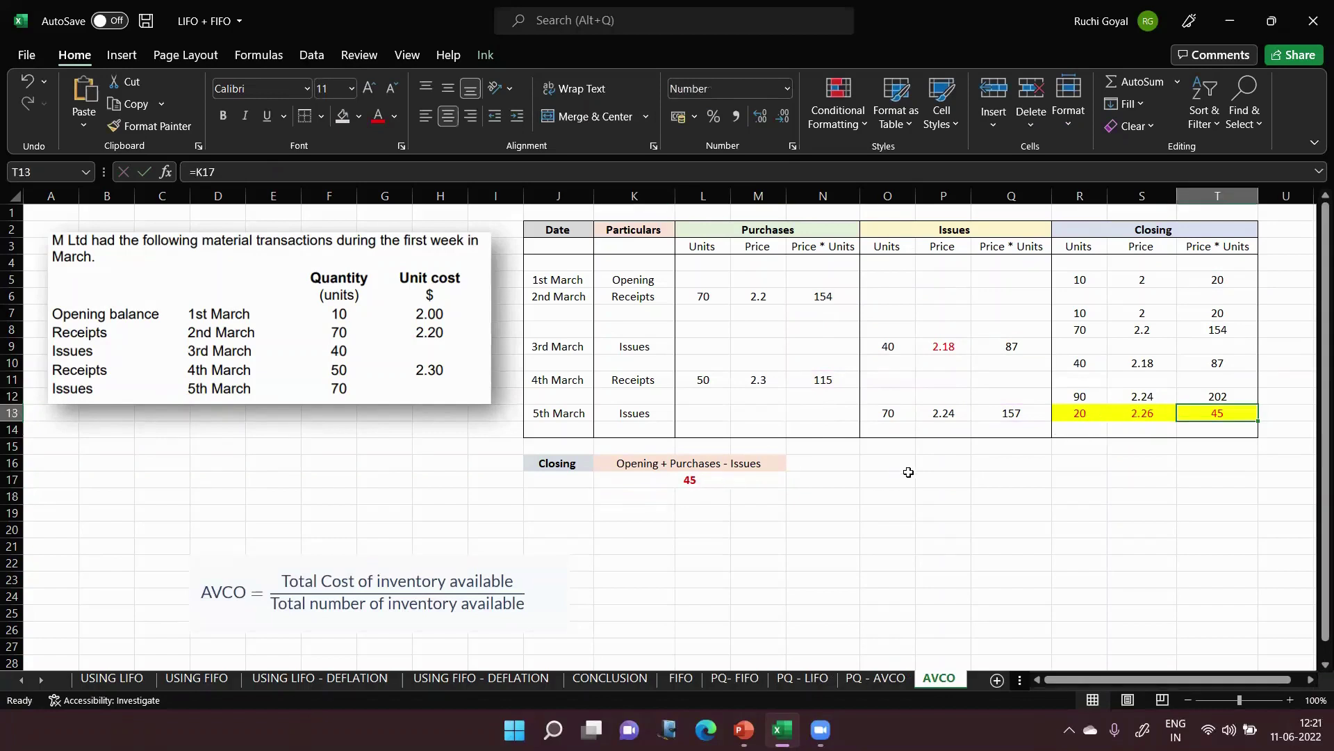
pyautogui.click(1089, 413)
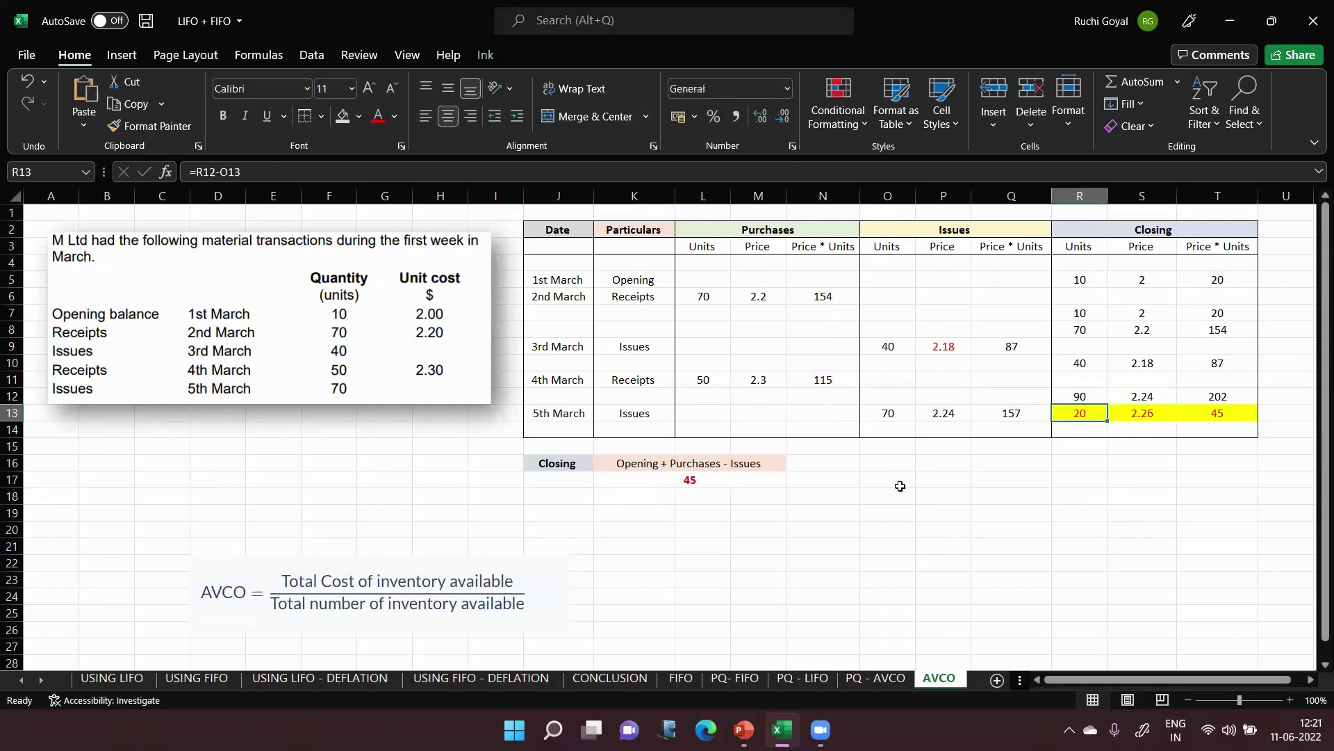
pyautogui.click(1133, 410)
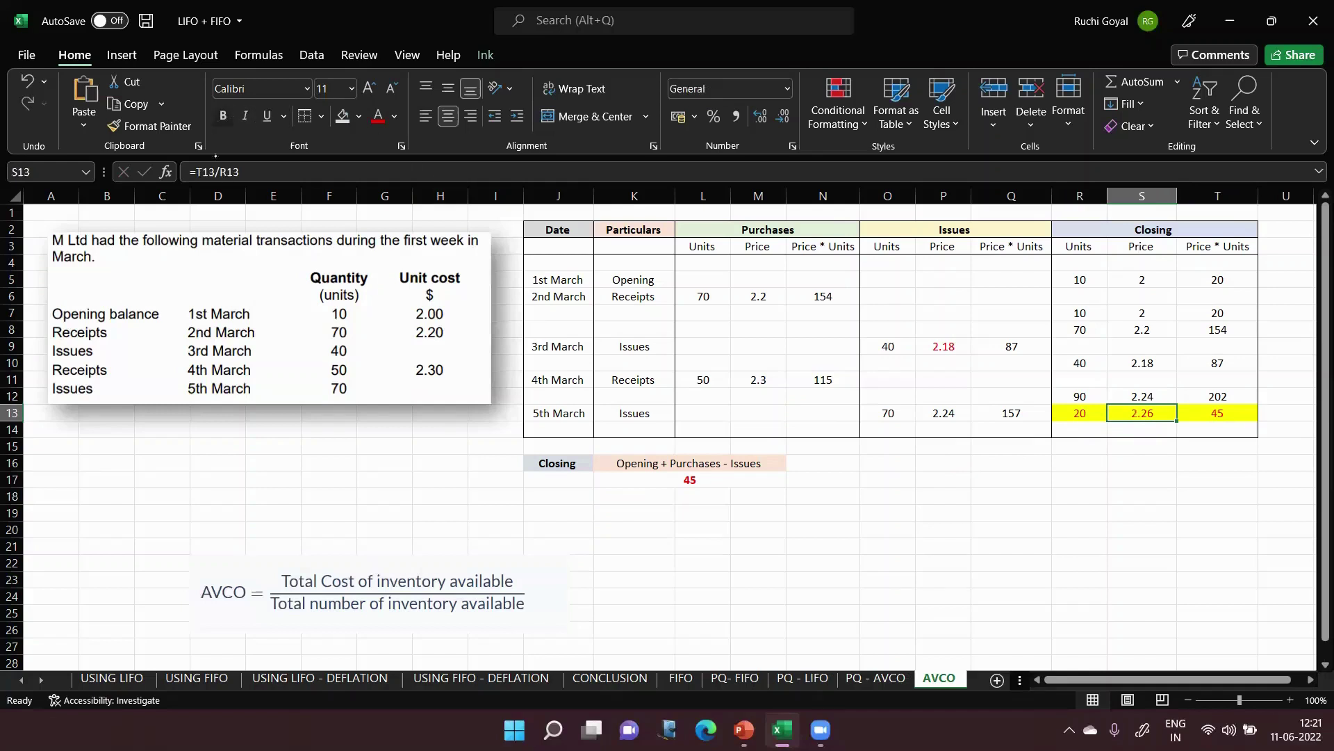
pyautogui.hotkey('ctrl', 'b')
pyautogui.click(1022, 515)
pyautogui.click(1142, 411)
pyautogui.press('Down')
pyautogui.press('Down')
pyautogui.press('Down')
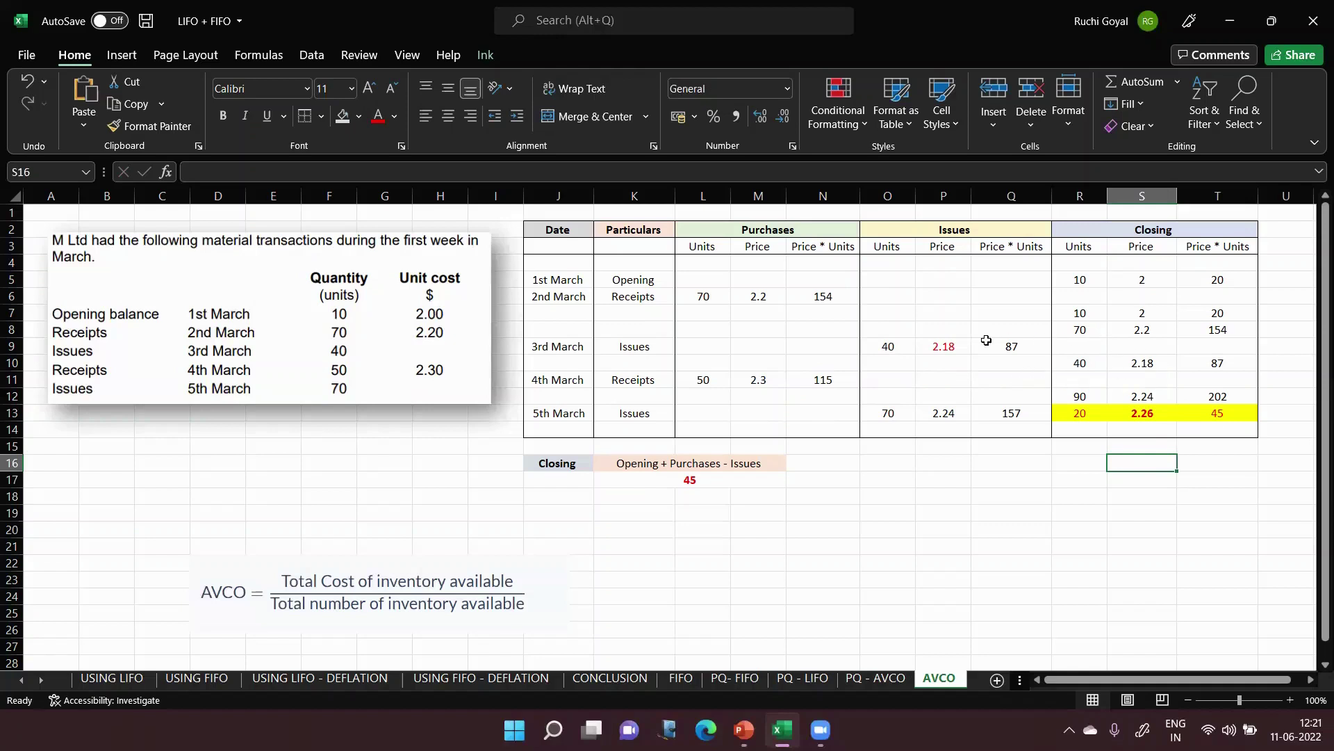
# - Review the 2.18, 2.3 and 2.24 prices and closing 45, then switch to the WACO Method presentation
pyautogui.click(929, 345)
pyautogui.click(1148, 363)
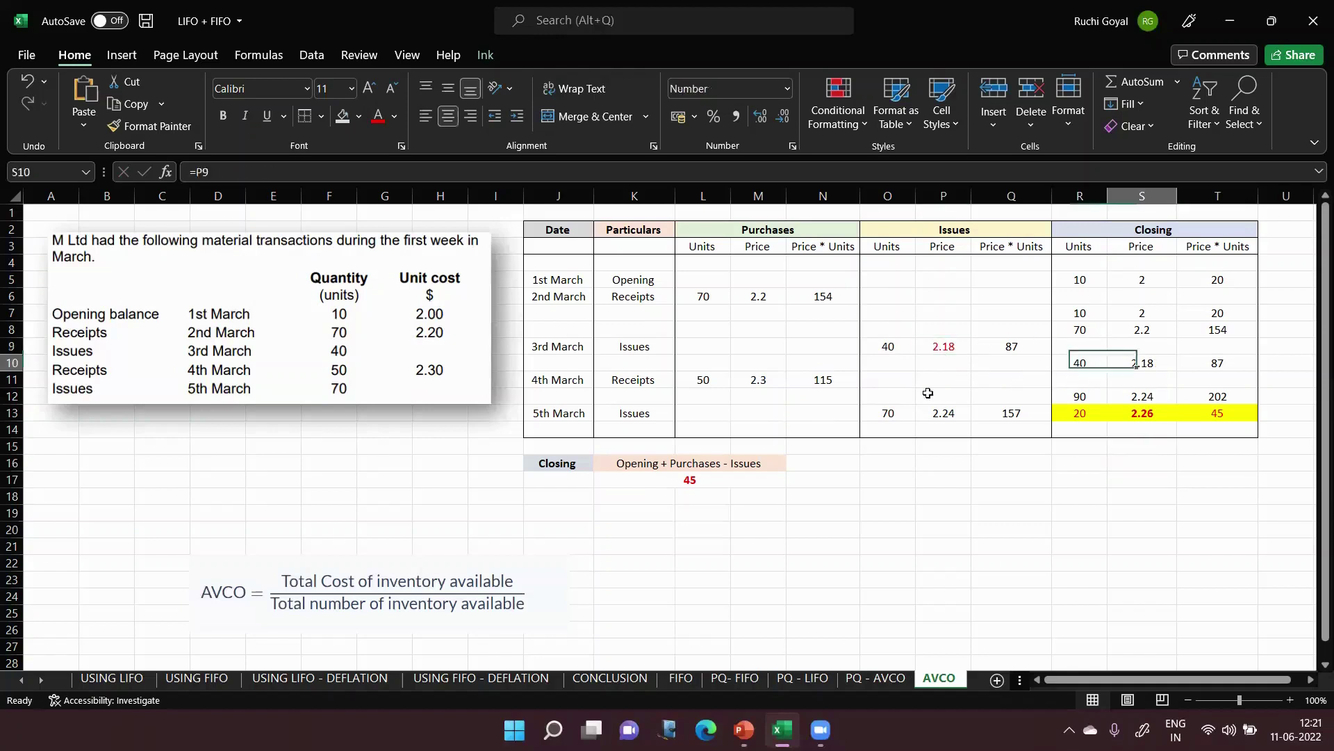
pyautogui.click(752, 378)
pyautogui.click(943, 413)
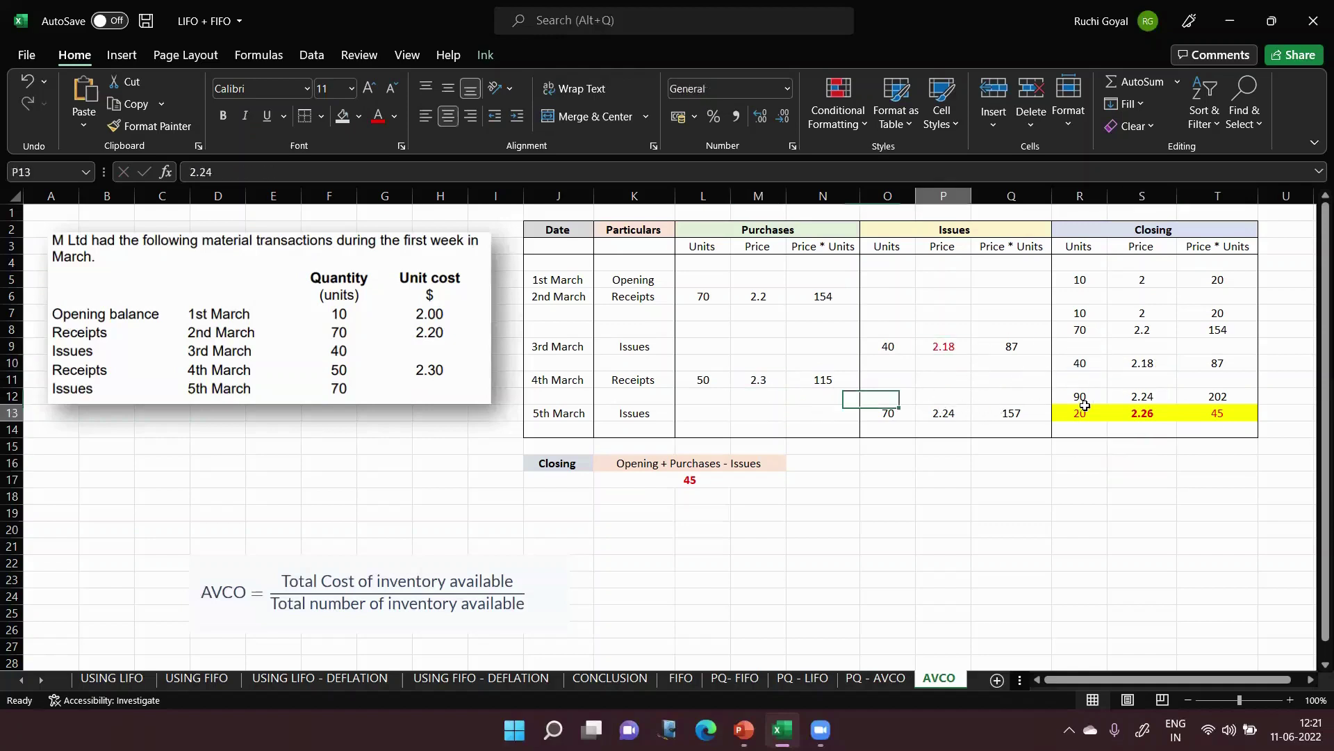
pyautogui.click(1142, 396)
pyautogui.click(339, 597)
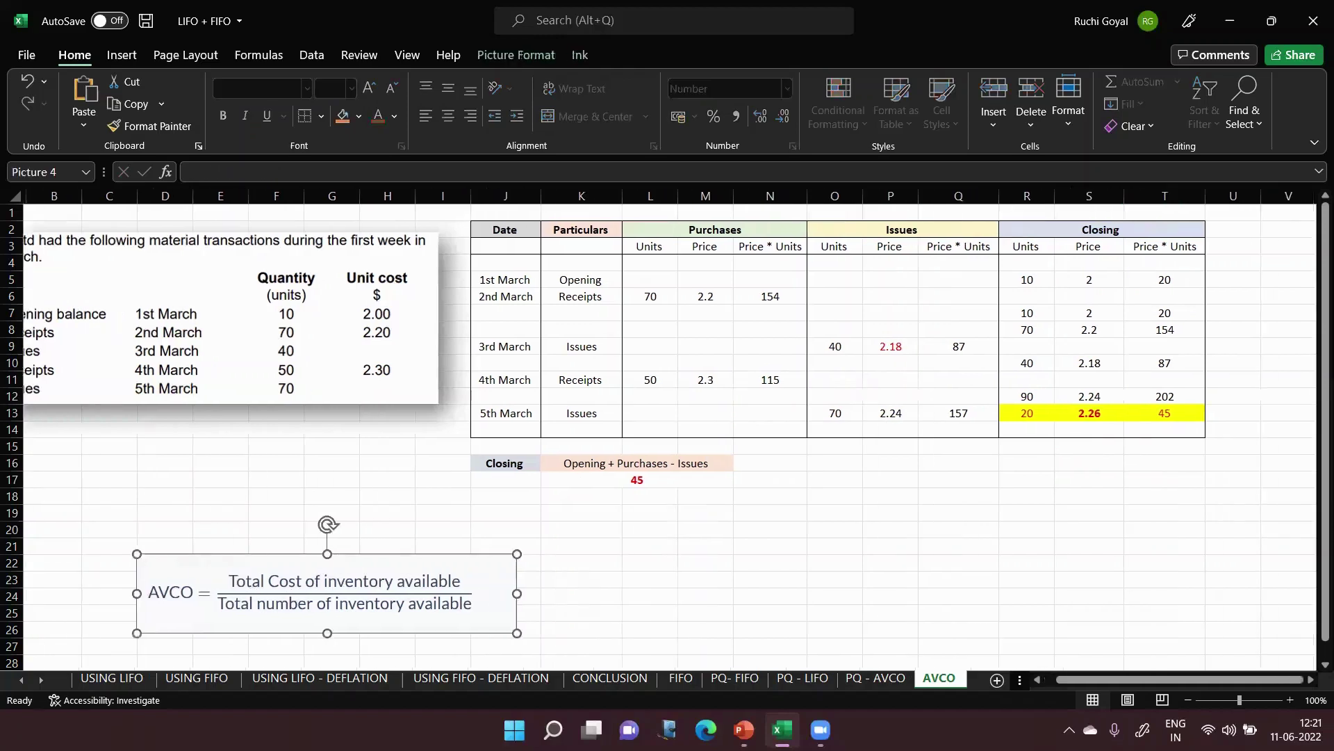
pyautogui.click(799, 415)
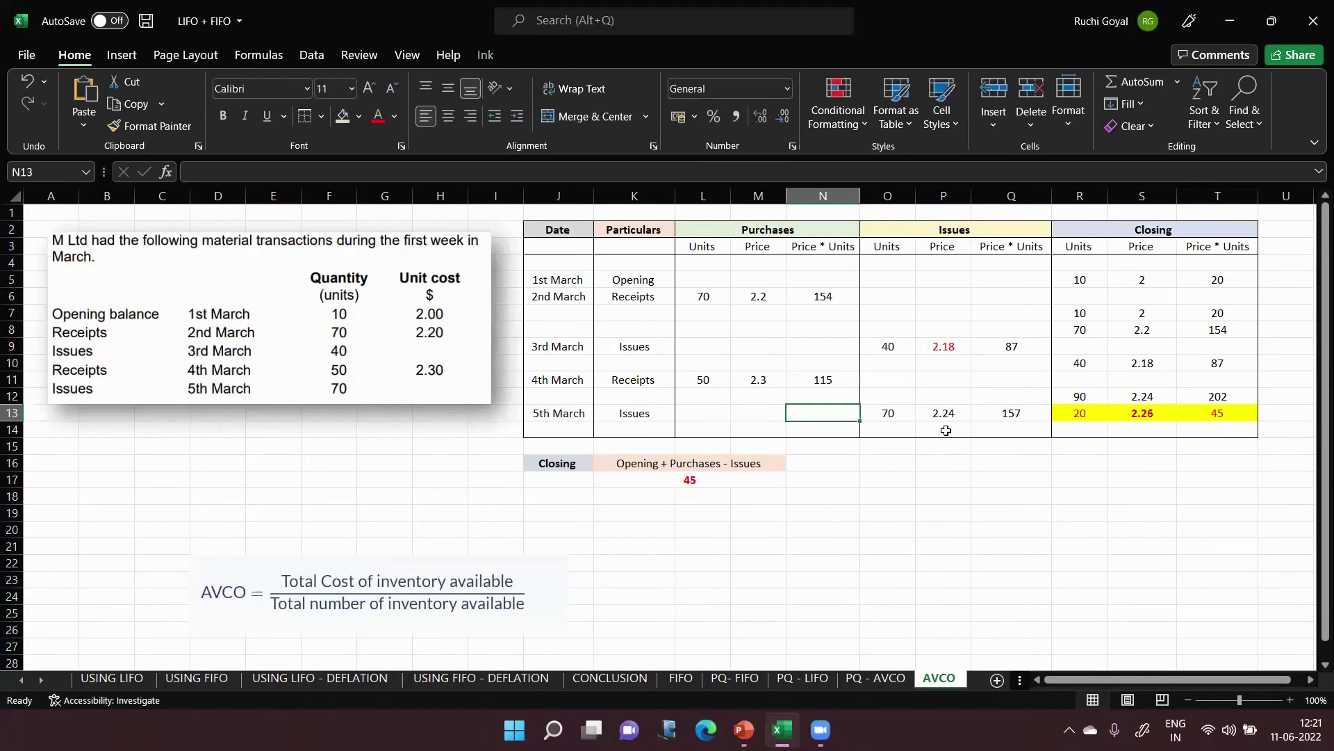
pyautogui.click(1193, 410)
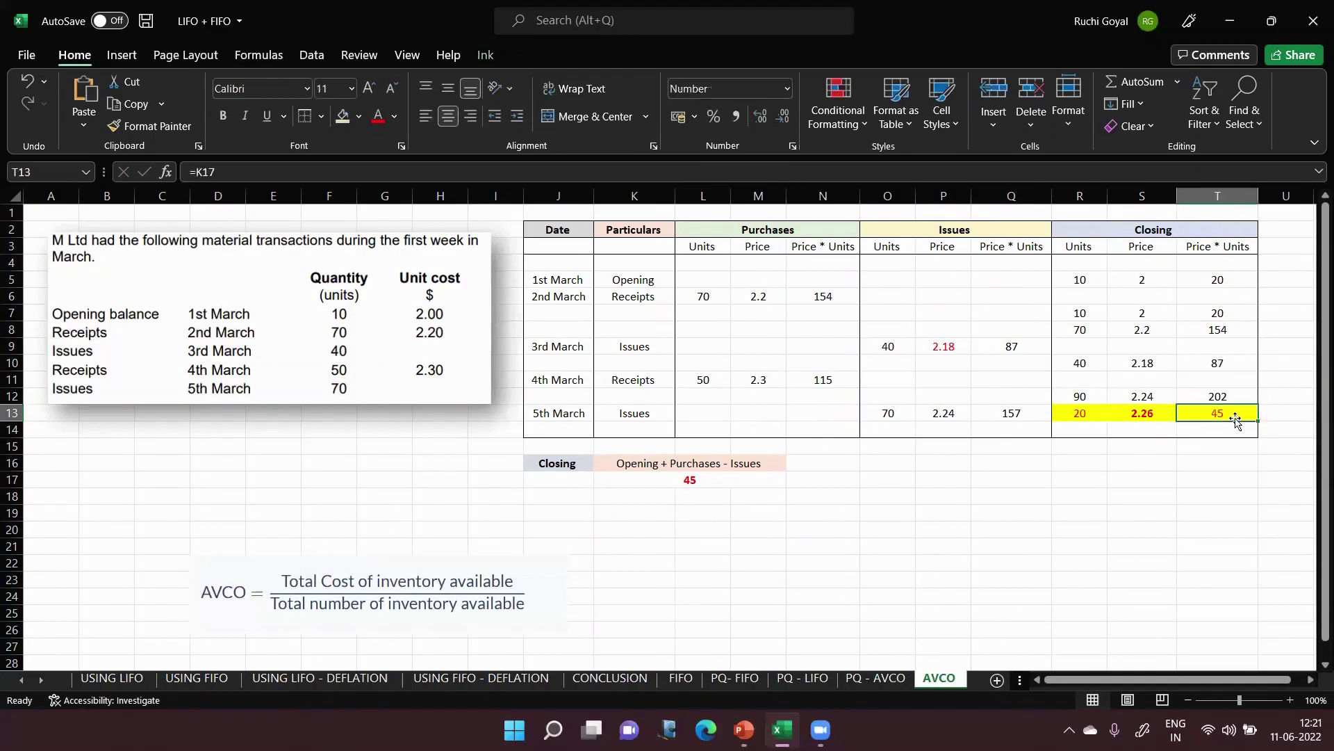
pyautogui.moveTo(1085, 413); pyautogui.dragTo(1133, 413)
pyautogui.click(1129, 414)
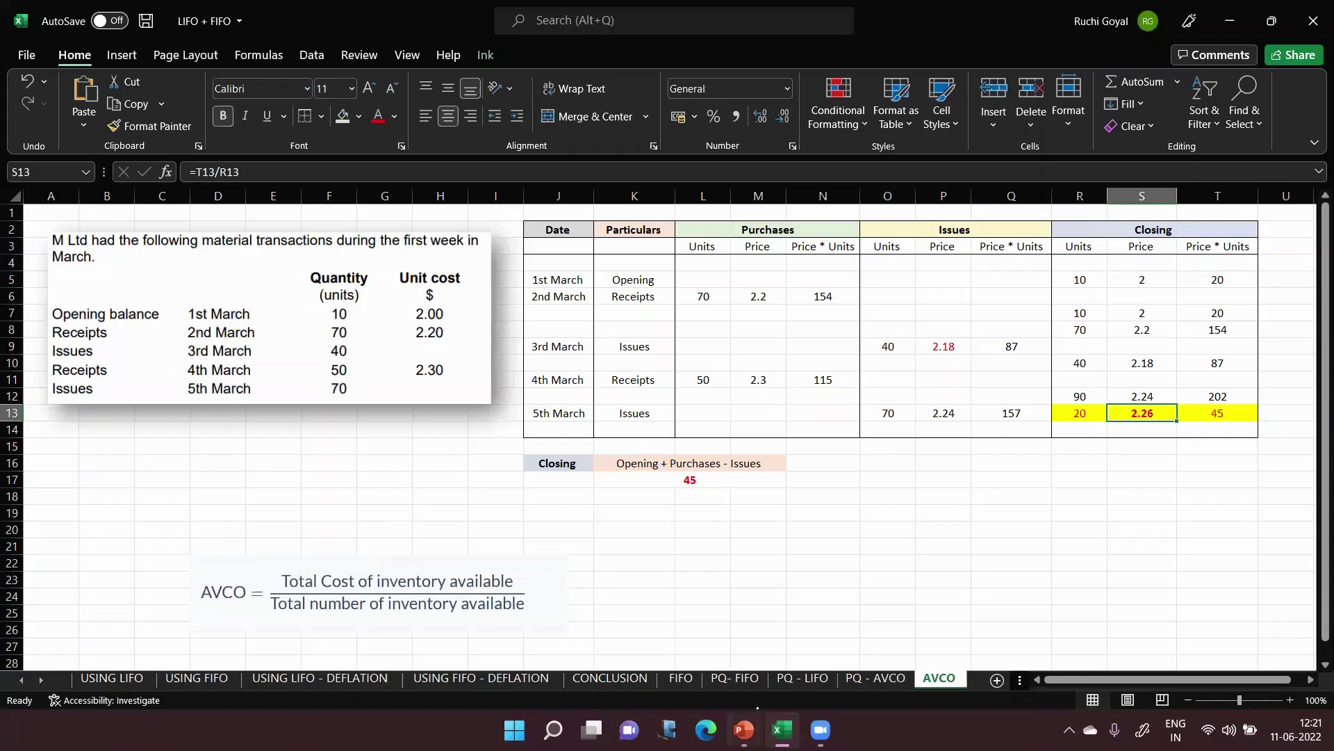
pyautogui.click(744, 729)
# - Present the Try to solve by your own slide, inking a 3 and circling $19.00 and $19.50
pyautogui.click(297, 495)
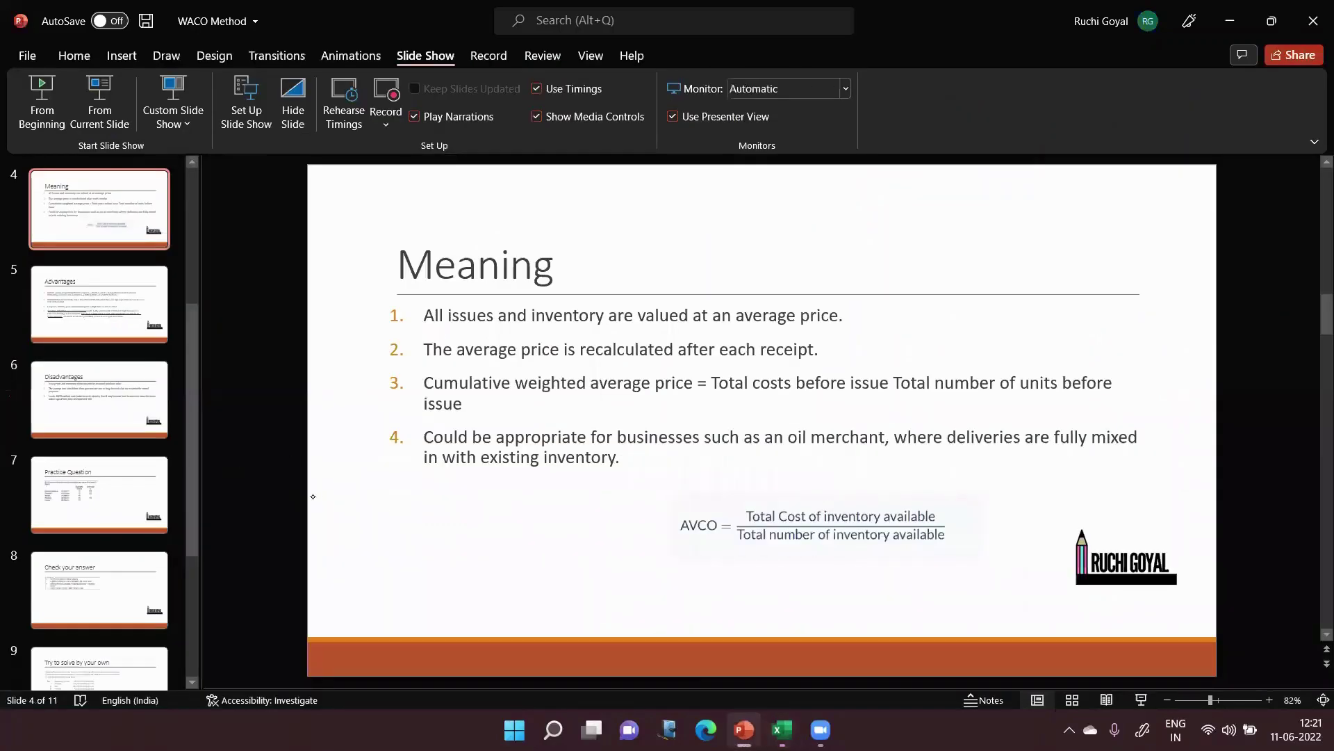
pyautogui.scroll(-6, 313, 493)
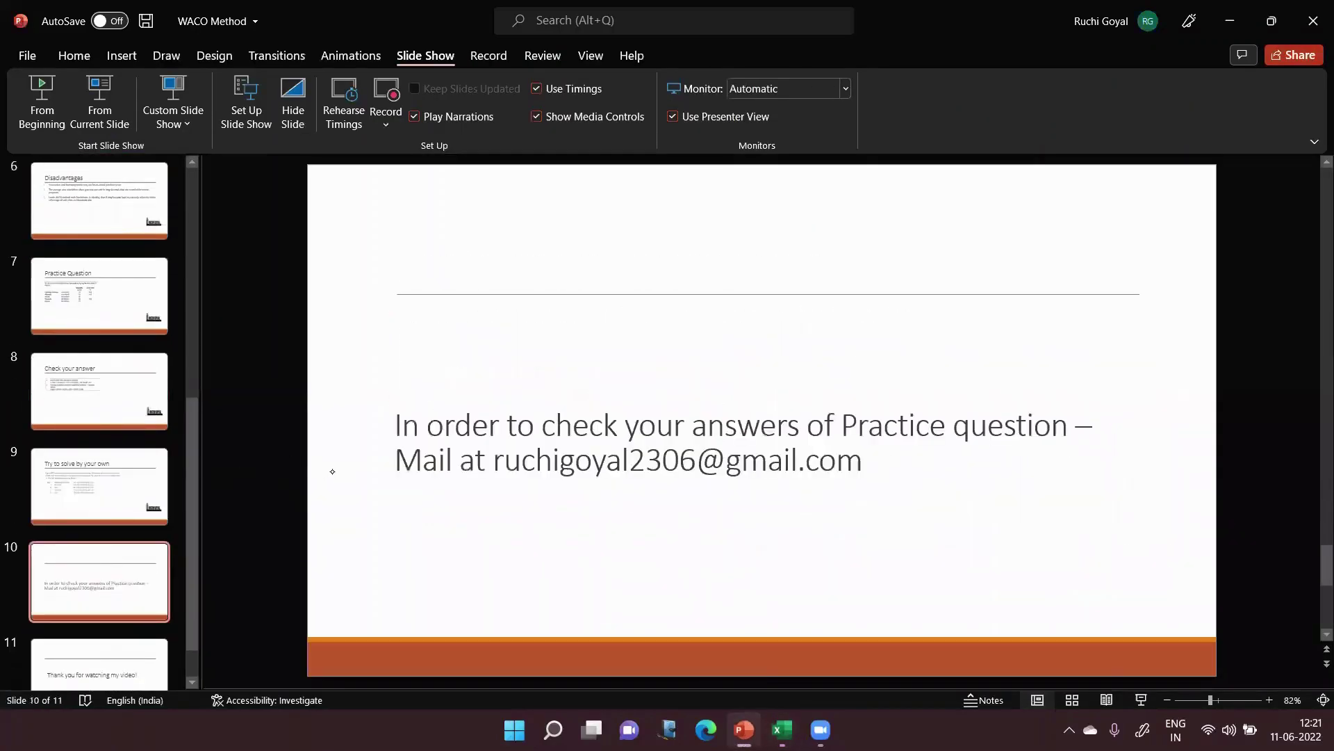
pyautogui.scroll(1, 340, 469)
pyautogui.click(99, 101)
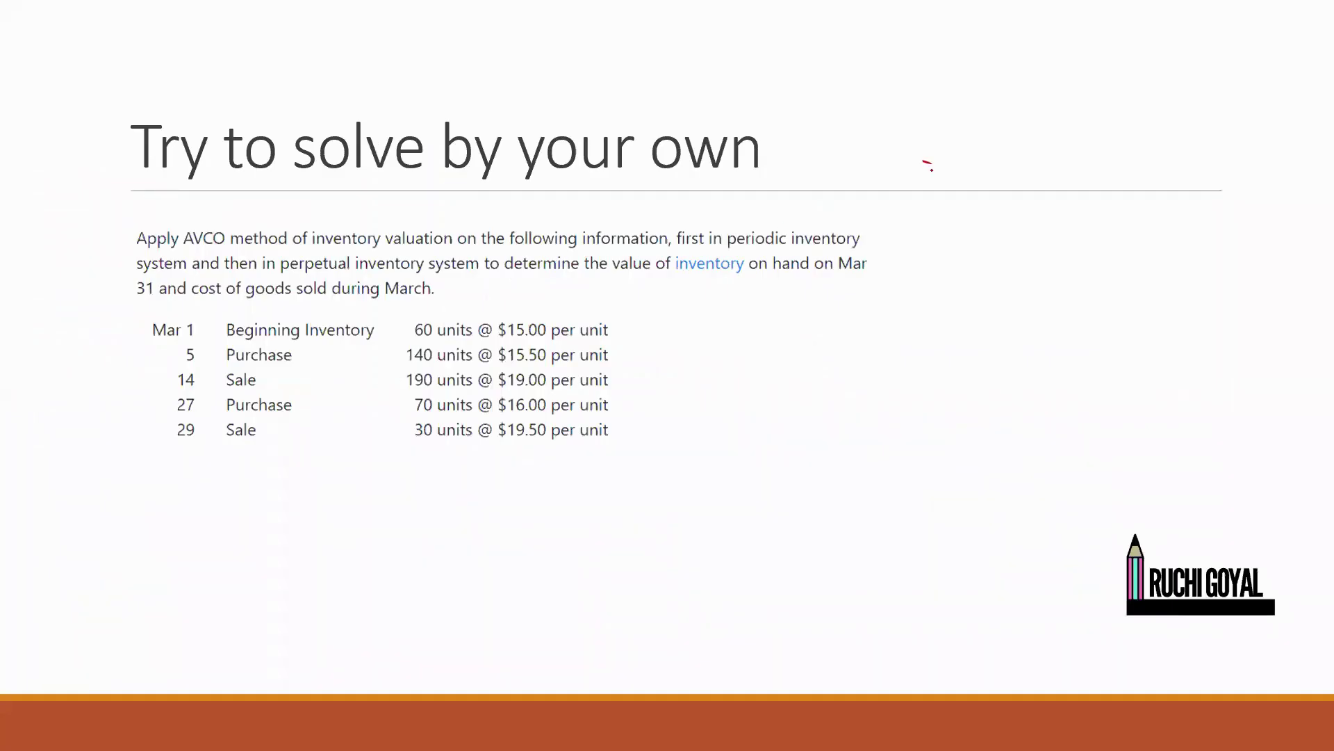
pyautogui.moveTo(898, 139)
pyautogui.mouseDown()
pyautogui.moveTo(945, 143)
pyautogui.moveTo(800, 479)
pyautogui.mouseUp()
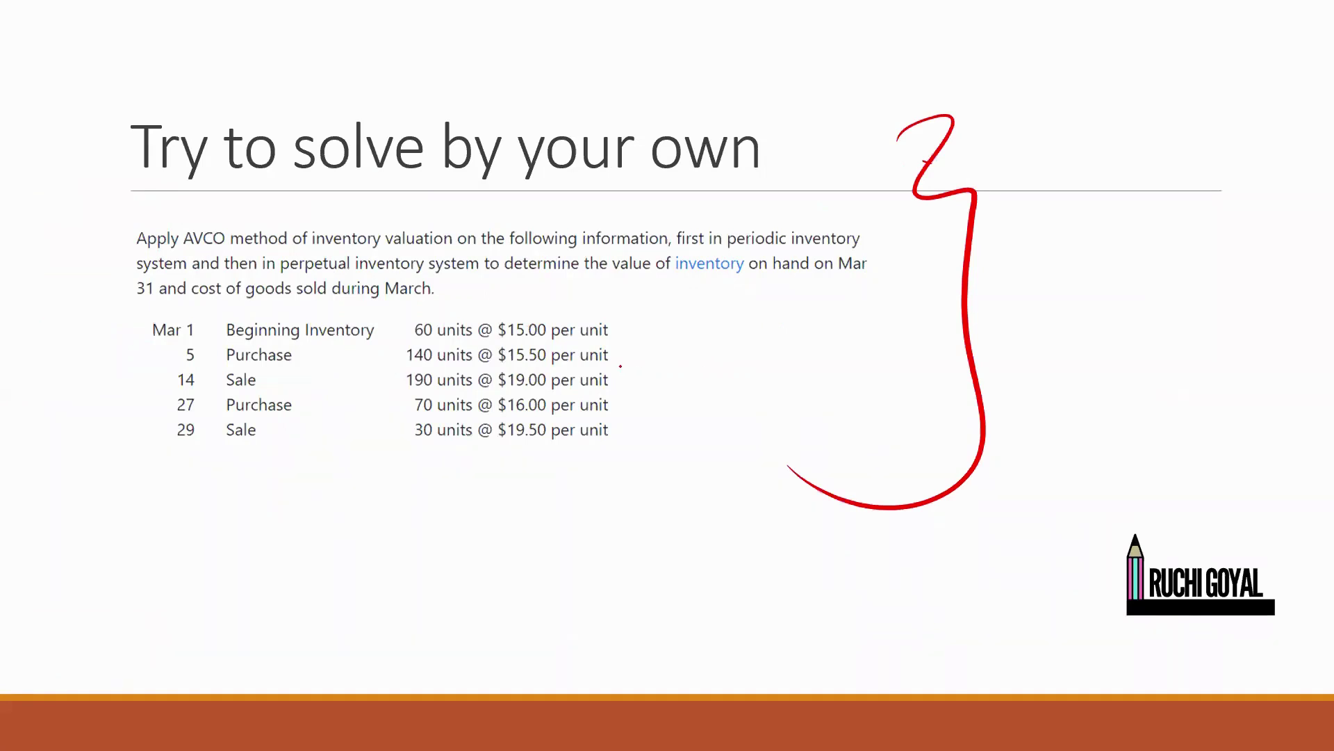
pyautogui.moveTo(617, 317); pyautogui.dragTo(618, 464)
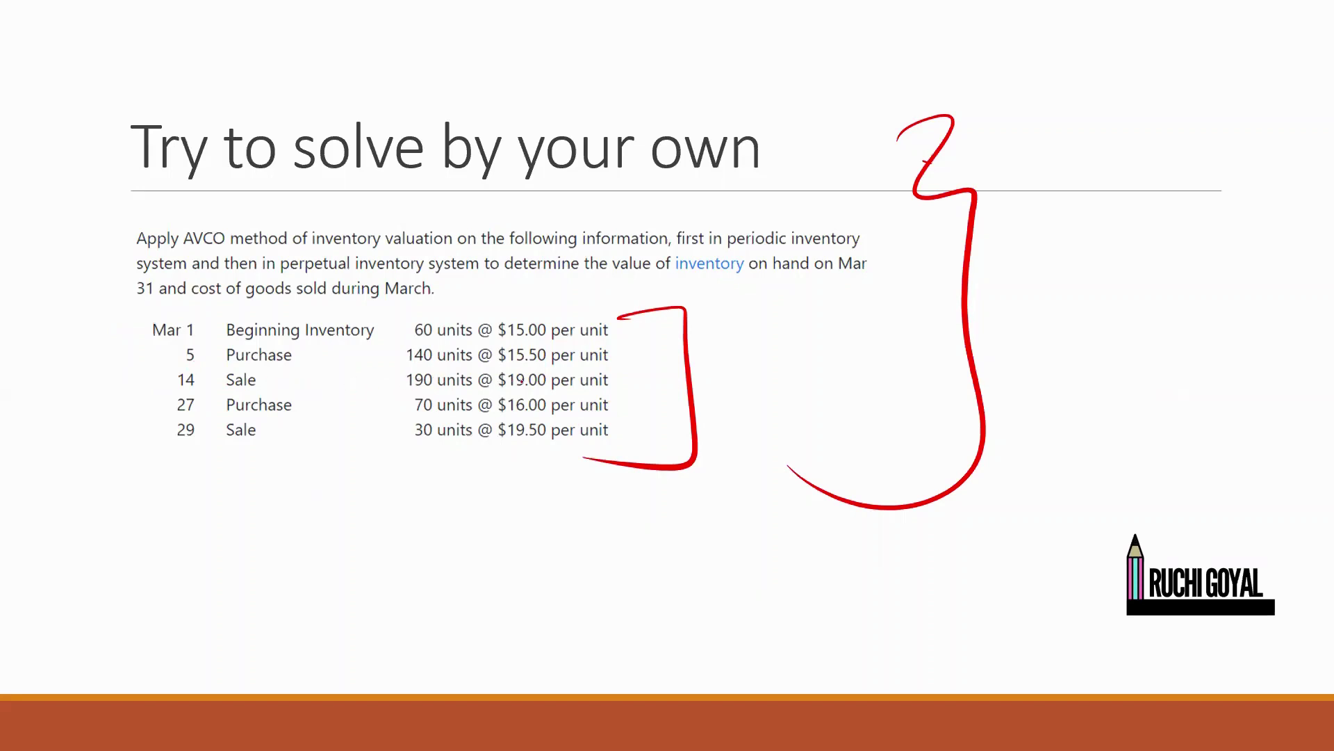
pyautogui.moveTo(654, 370)
pyautogui.mouseDown()
pyautogui.moveTo(490, 379)
pyautogui.moveTo(563, 393)
pyautogui.moveTo(668, 377)
pyautogui.moveTo(629, 373)
pyautogui.mouseUp()
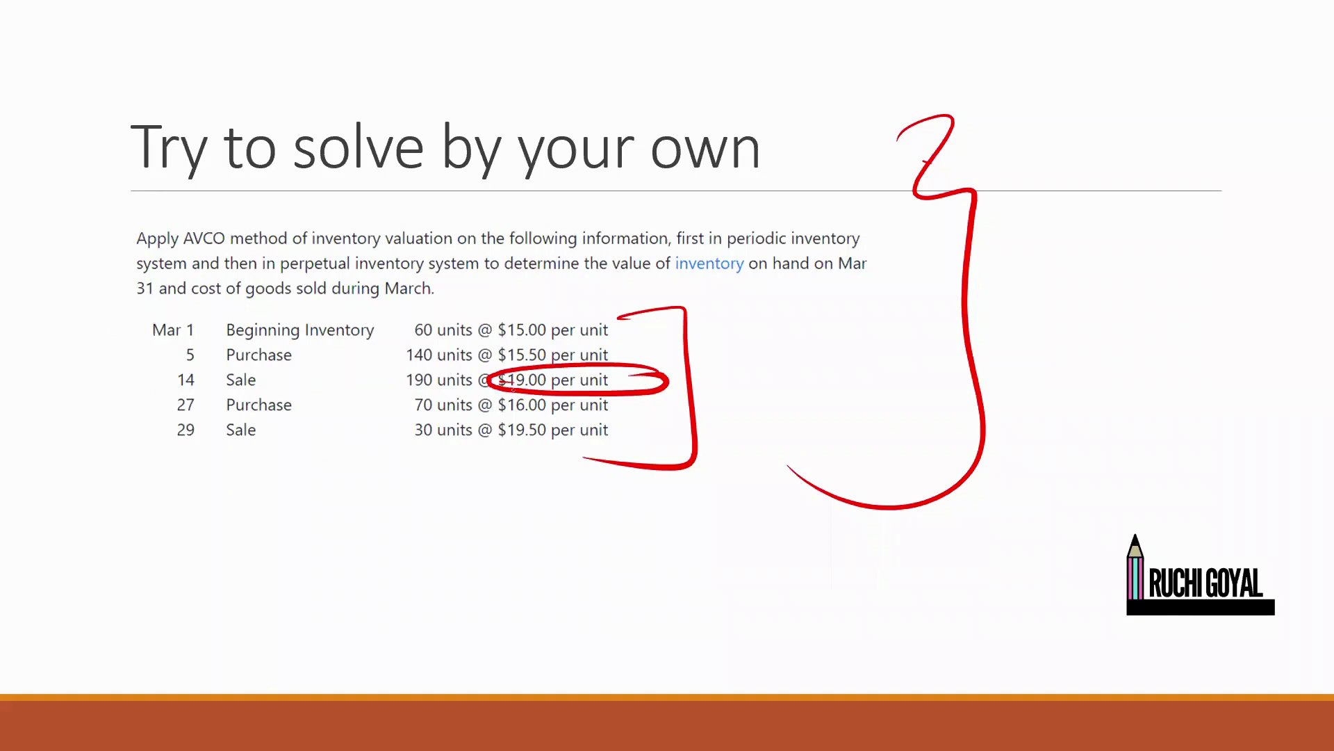
pyautogui.moveTo(657, 421)
pyautogui.mouseDown()
pyautogui.moveTo(474, 429)
pyautogui.moveTo(652, 422)
pyautogui.mouseUp()
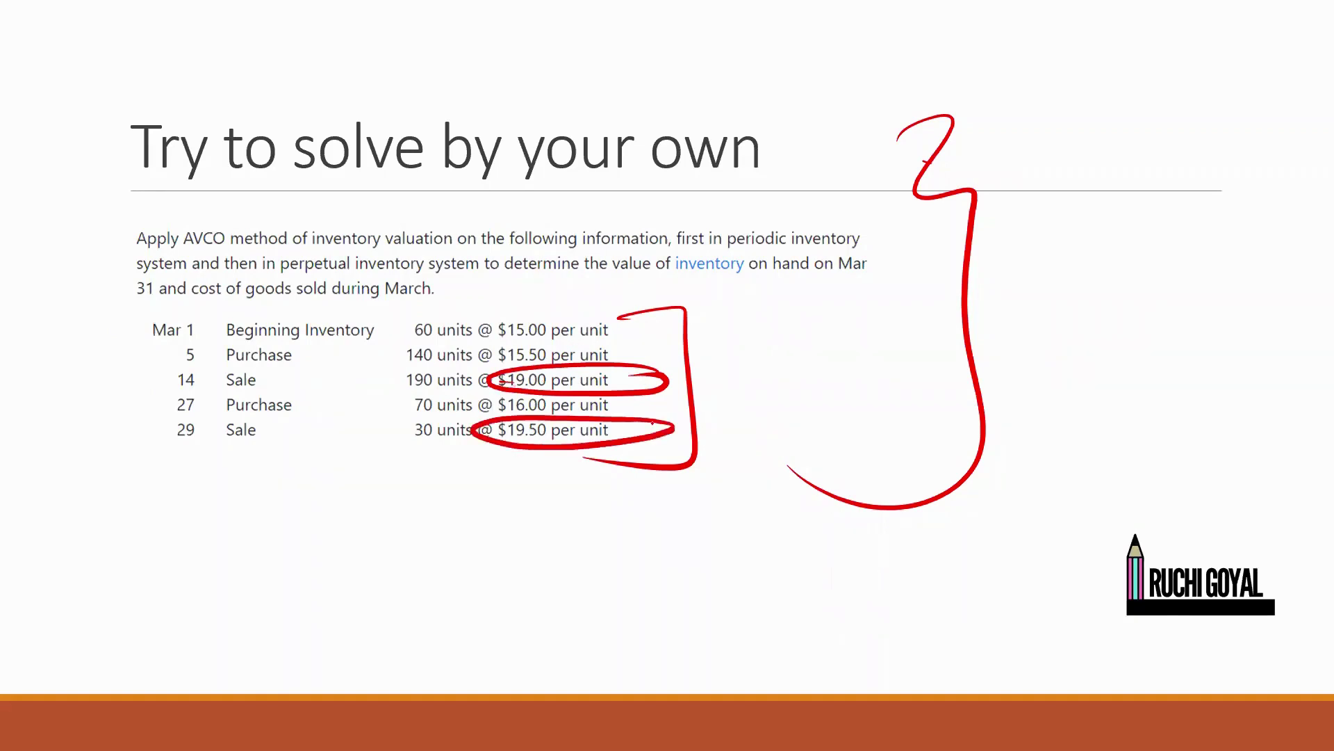
# - End the slide show, discard the ink and return to the Excel workbook
pyautogui.press('Escape')
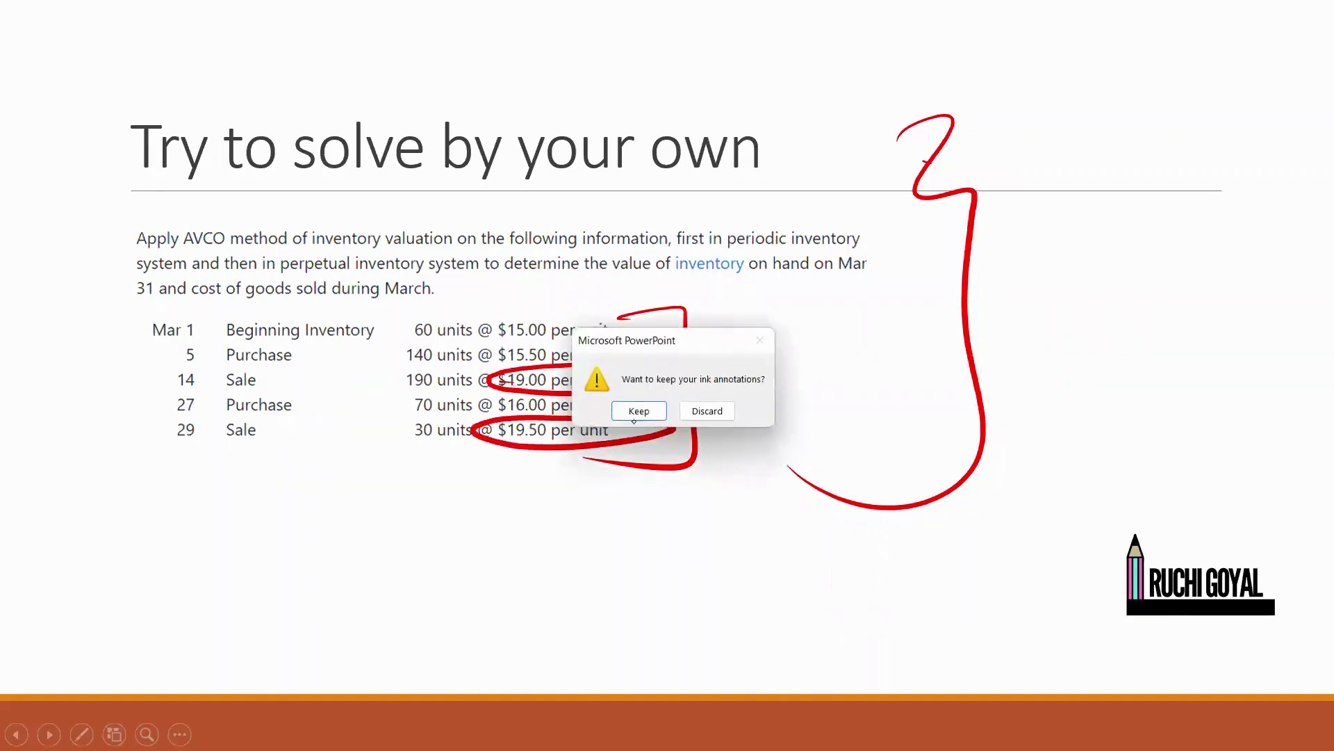
pyautogui.click(707, 411)
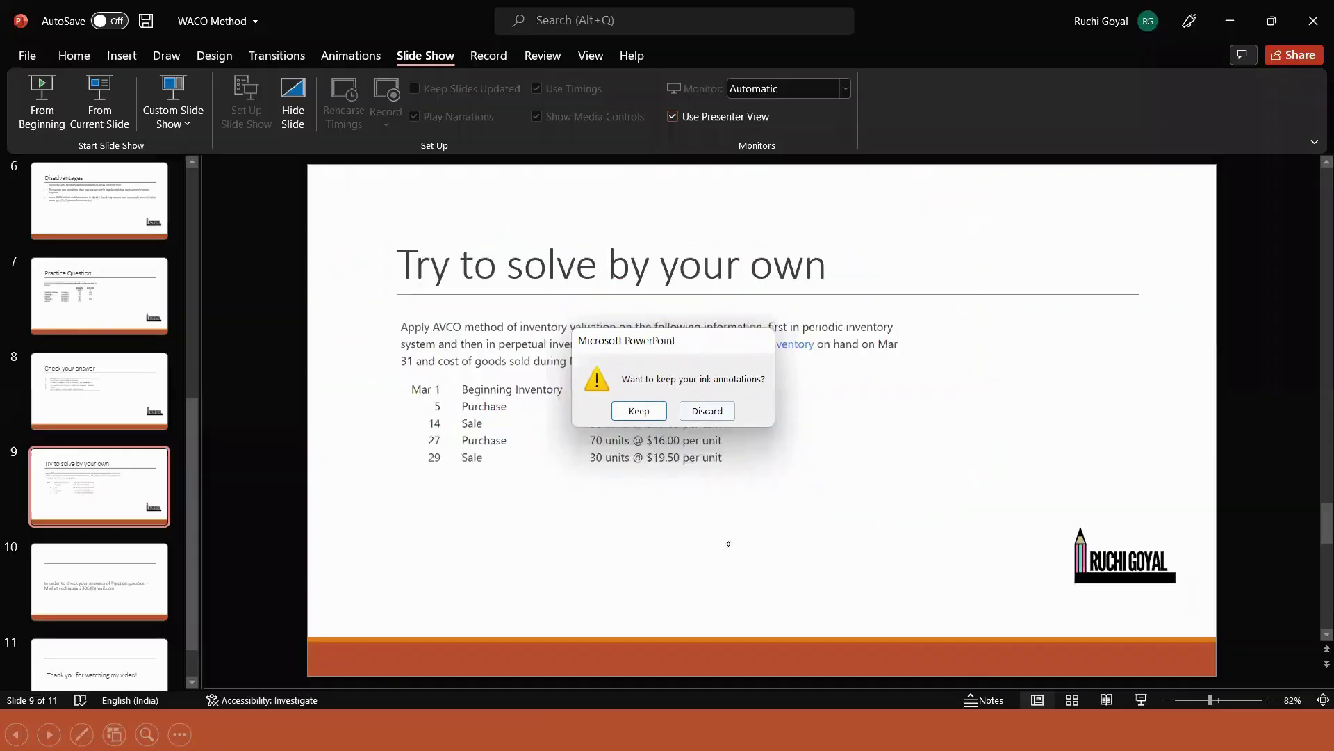
pyautogui.hotkey('alt', 'Tab')
pyautogui.click(875, 678)
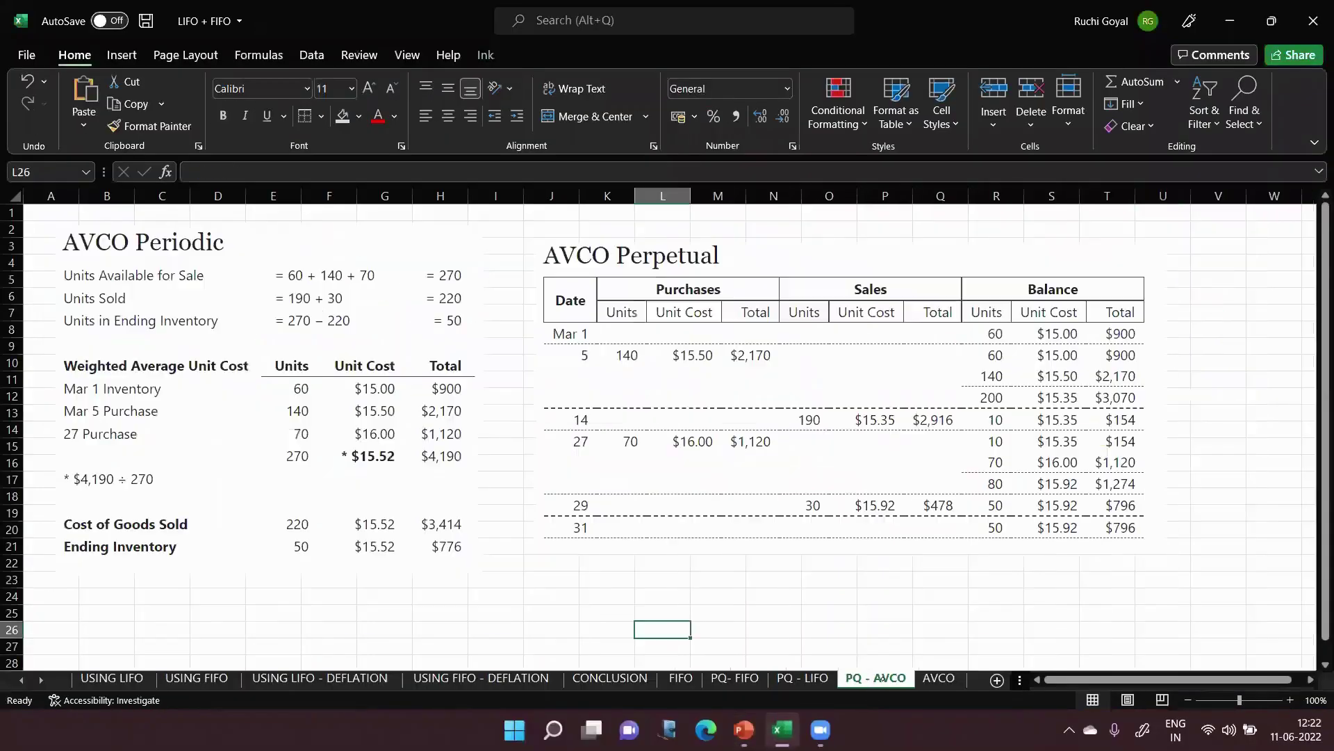
pyautogui.click(668, 287)
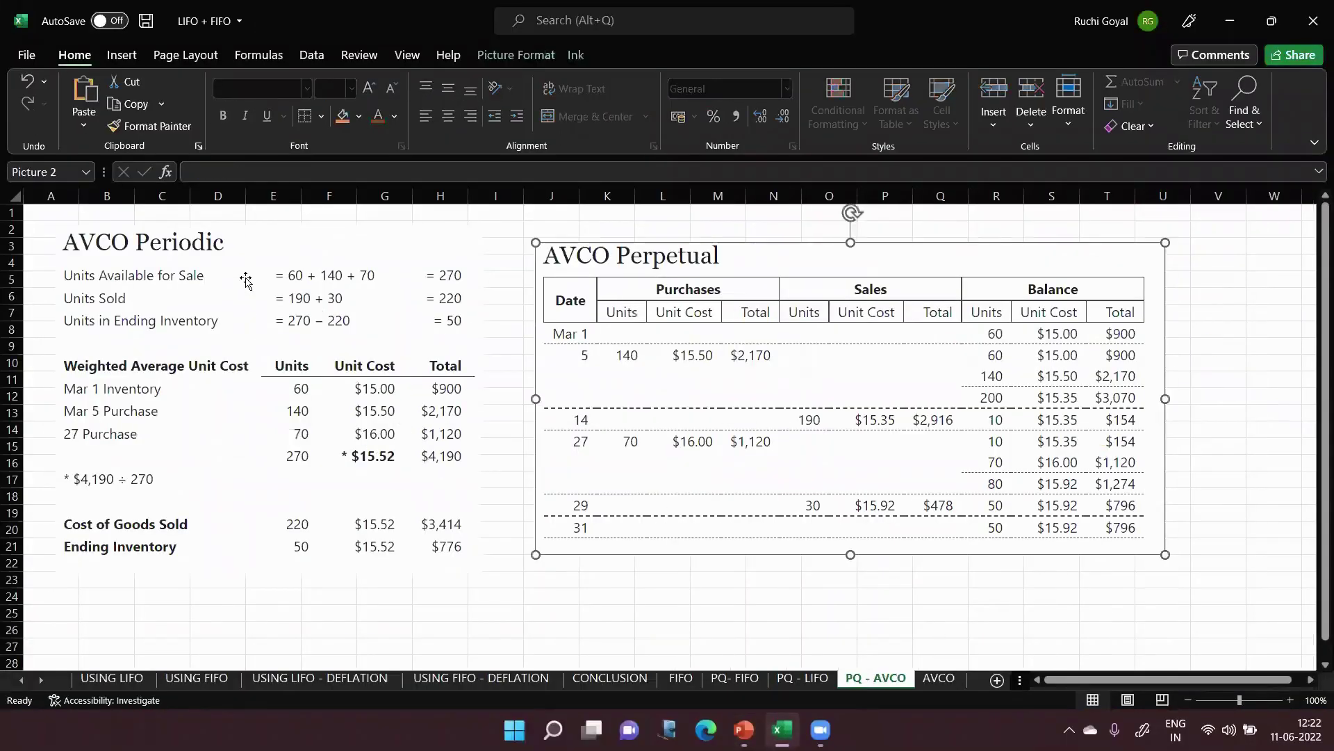
pyautogui.click(246, 281)
pyautogui.click(888, 429)
# - Present the practice slide and advance to the answer-checking slide
pyautogui.click(744, 730)
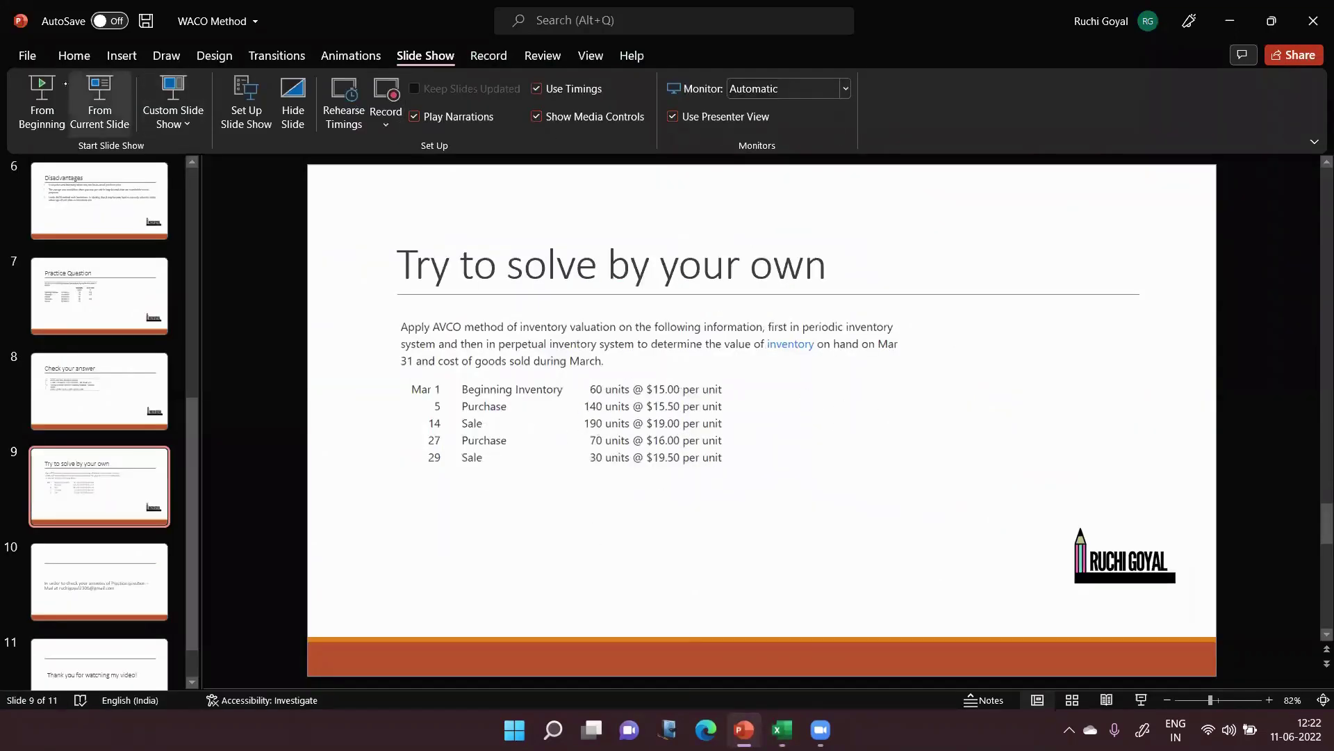
pyautogui.click(101, 100)
pyautogui.click(396, 370)
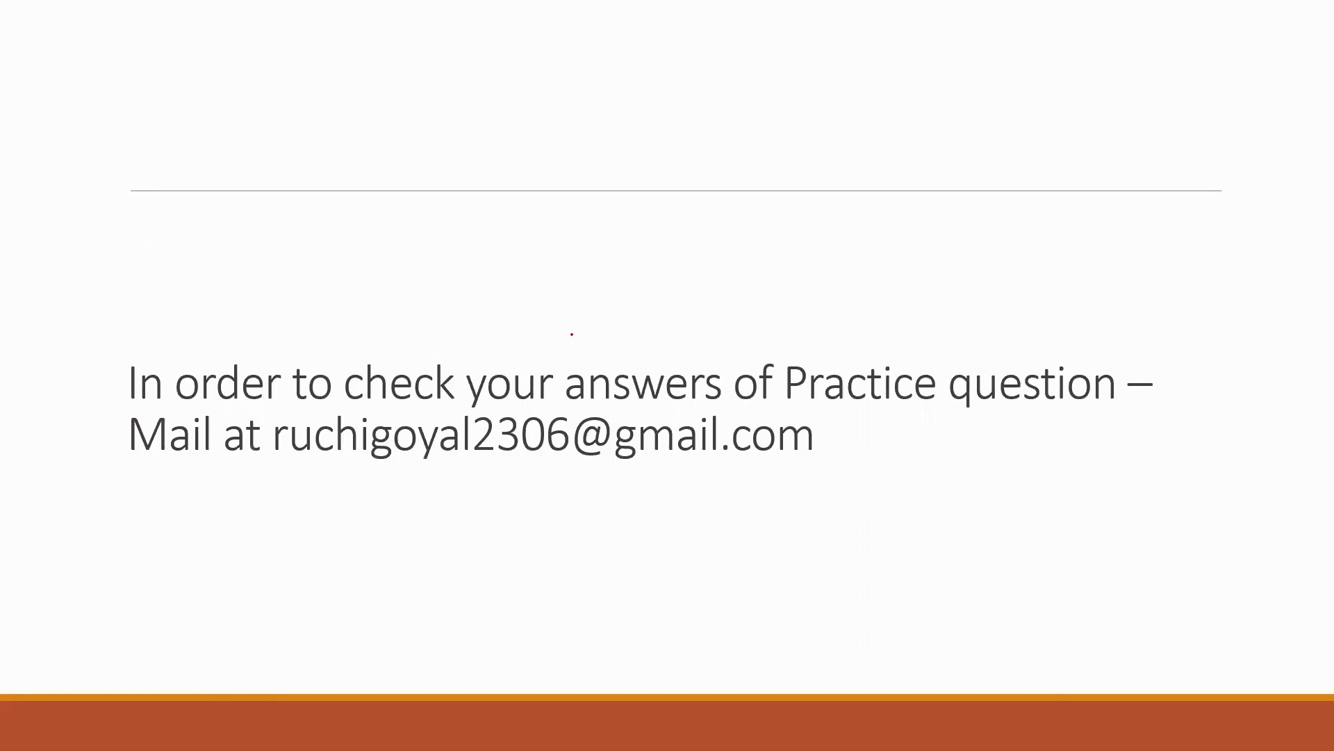
# - Write, circle and underline 'fifo' and 'lifo' in ink on the answer-checking slide
pyautogui.moveTo(535, 206)
pyautogui.mouseDown()
pyautogui.moveTo(544, 266)
pyautogui.moveTo(575, 178)
pyautogui.mouseUp()
pyautogui.moveTo(503, 241)
pyautogui.mouseDown()
pyautogui.moveTo(581, 214)
pyautogui.moveTo(598, 256)
pyautogui.mouseUp()
pyautogui.moveTo(608, 208)
pyautogui.mouseDown()
pyautogui.moveTo(638, 194)
pyautogui.moveTo(657, 215)
pyautogui.mouseUp()
pyautogui.moveTo(676, 178); pyautogui.dragTo(674, 199)
pyautogui.moveTo(584, 187); pyautogui.dragTo(673, 182)
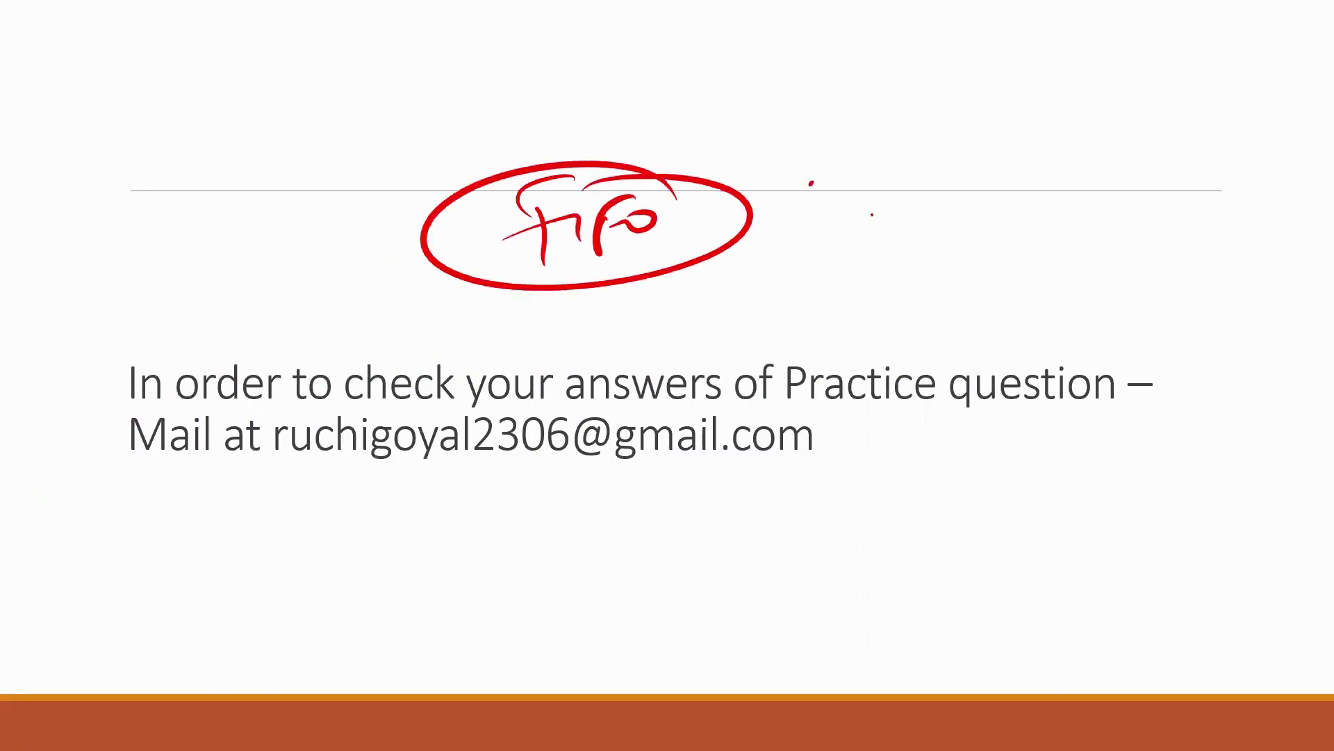
pyautogui.moveTo(807, 183); pyautogui.dragTo(884, 208)
pyautogui.moveTo(896, 180)
pyautogui.mouseDown()
pyautogui.moveTo(894, 223)
pyautogui.moveTo(926, 182)
pyautogui.mouseUp()
pyautogui.moveTo(903, 205); pyautogui.dragTo(1039, 188)
pyautogui.moveTo(509, 267); pyautogui.dragTo(968, 246)
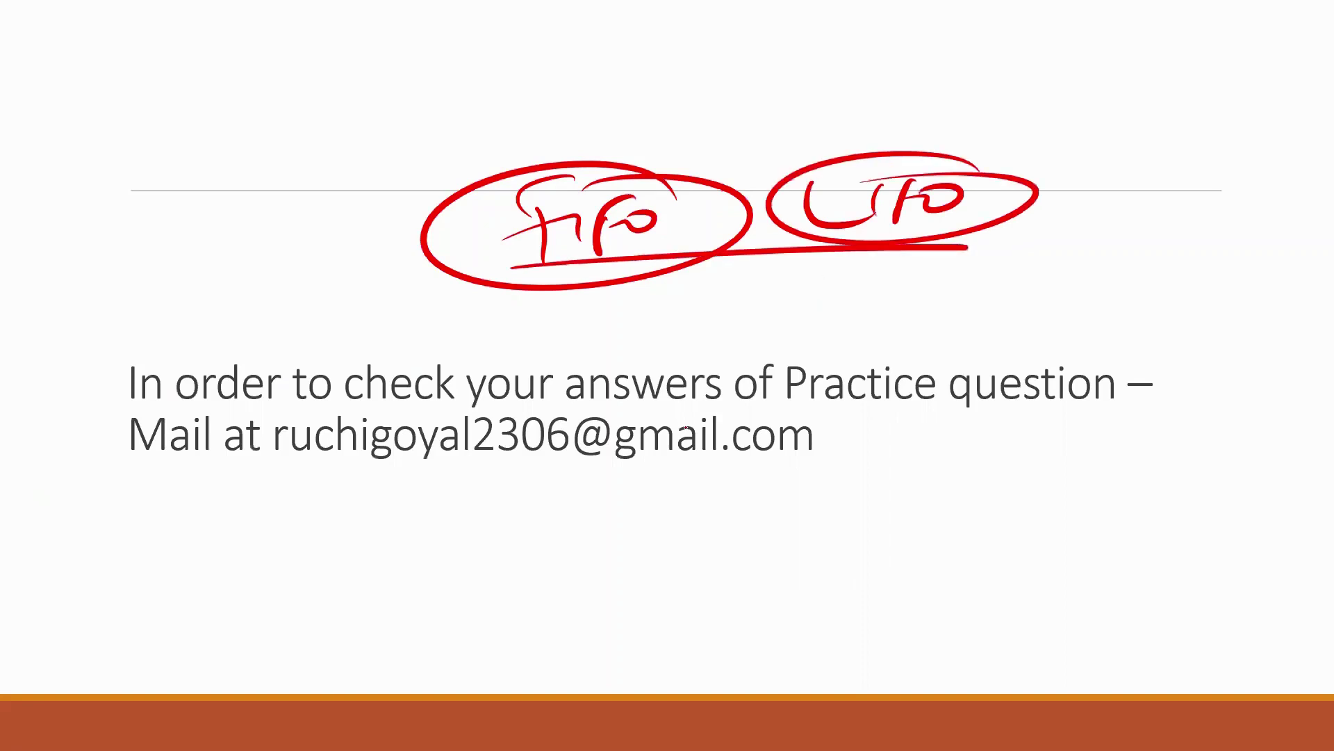
# - Mark the contact e-mail address in ink and advance to the Thank you slide
pyautogui.moveTo(531, 425); pyautogui.dragTo(807, 444)
pyautogui.moveTo(665, 412)
pyautogui.mouseDown()
pyautogui.moveTo(845, 464)
pyautogui.moveTo(665, 410)
pyautogui.mouseUp()
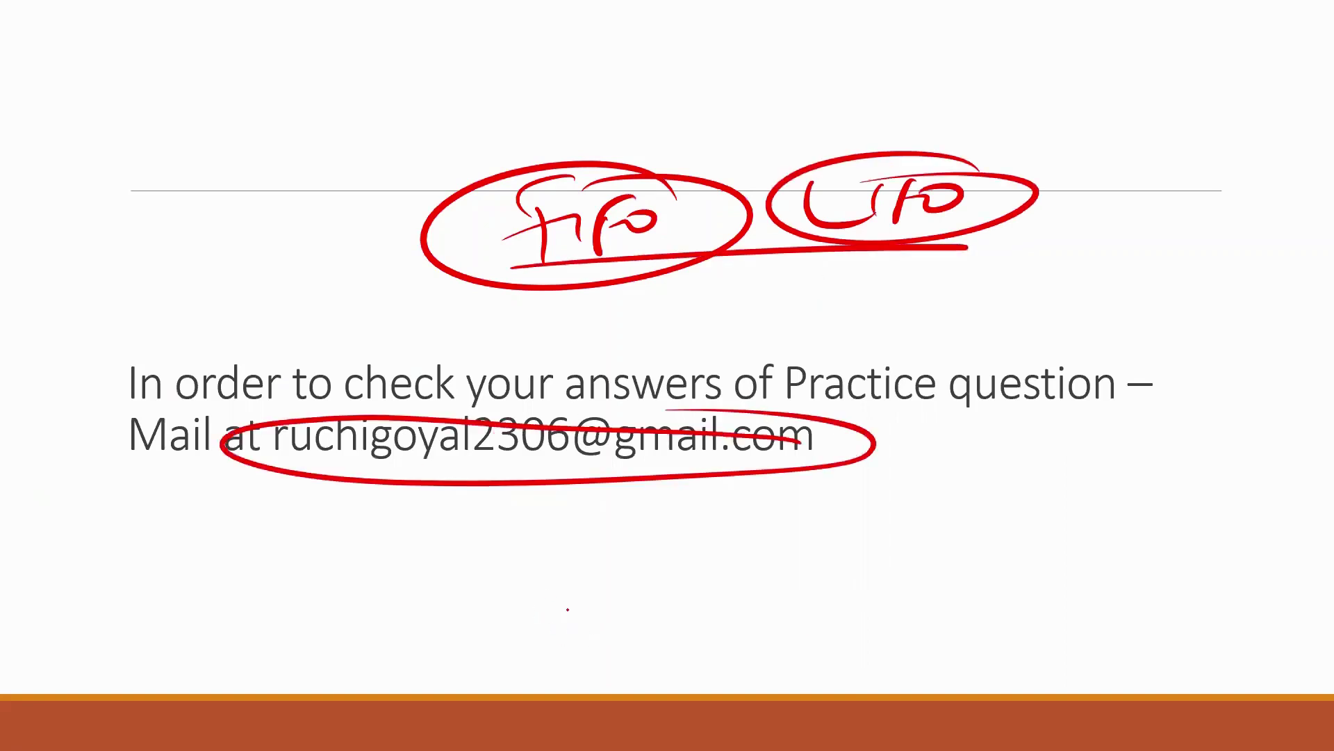
pyautogui.press('Right')
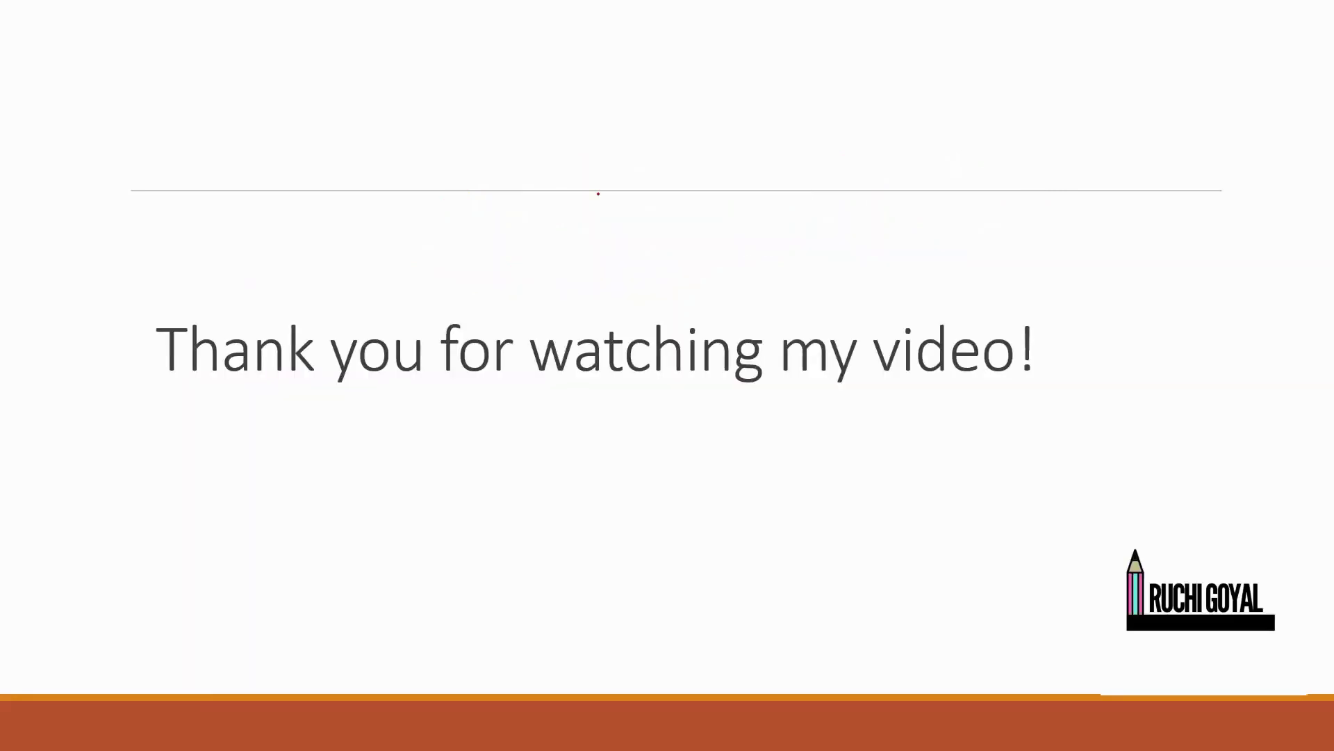